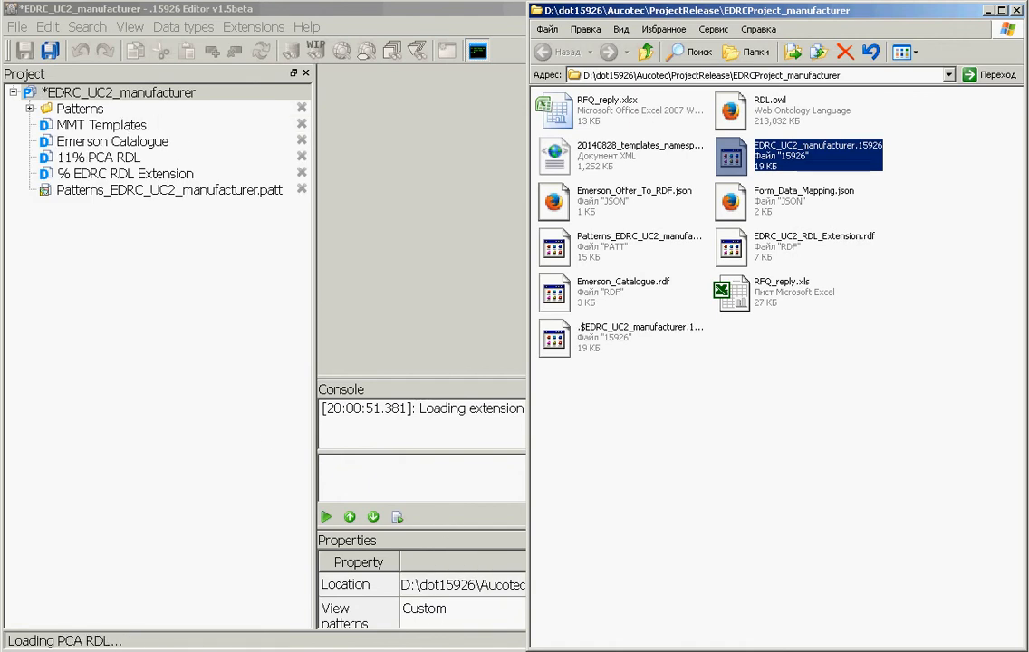
# Step: Switch to the .15926 Editor, open the EDRC RDL Extension source and list all its entities with an empty name search
pyautogui.click(465, 616)
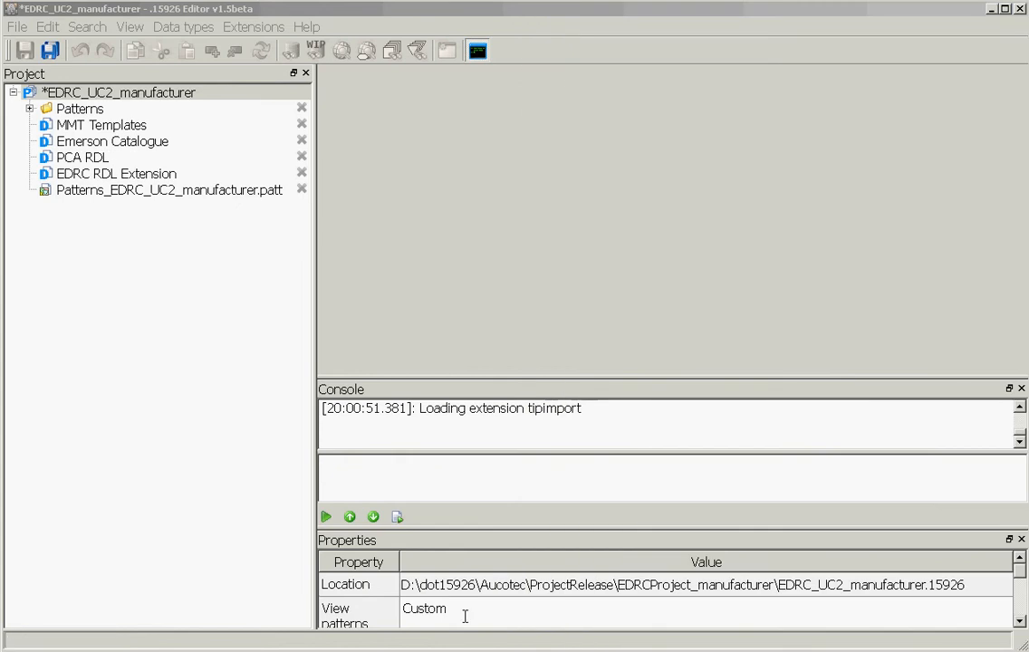
pyautogui.click(68, 164)
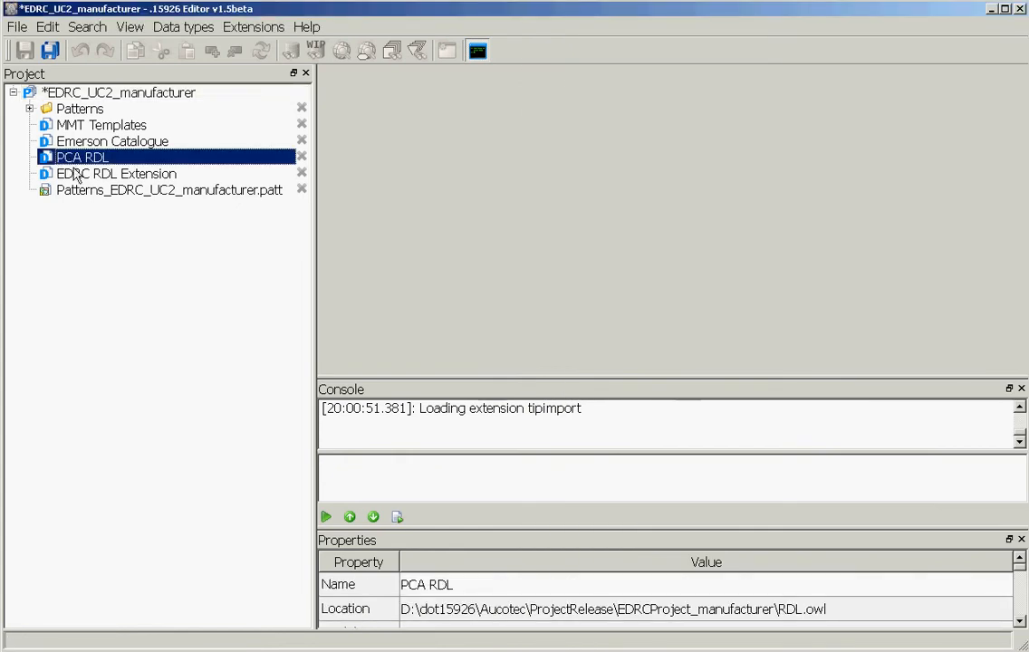
pyautogui.click(77, 181)
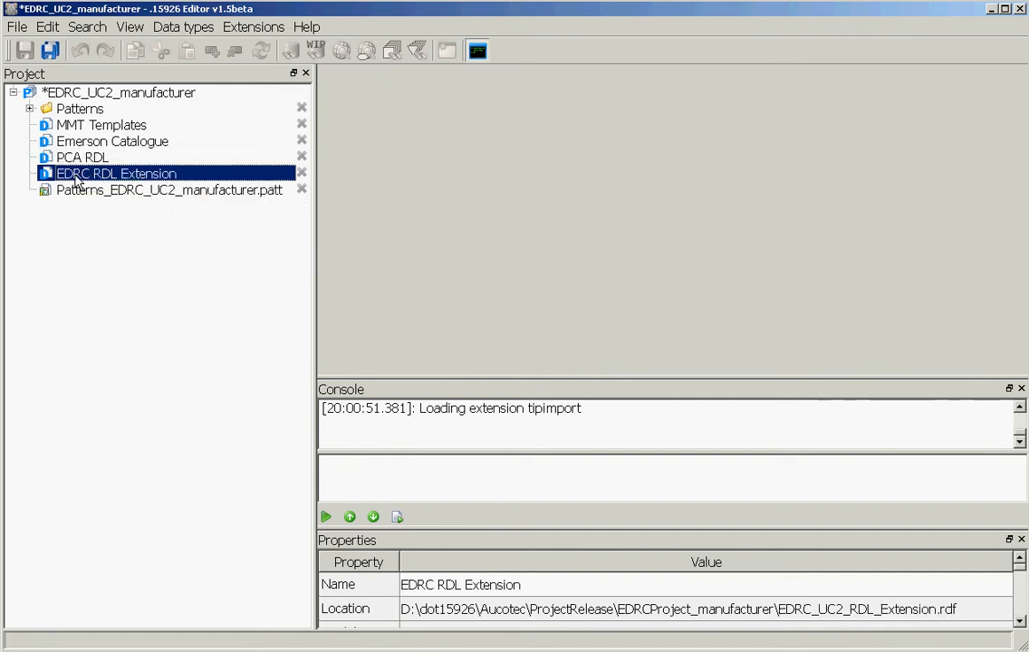
pyautogui.doubleClick(77, 177)
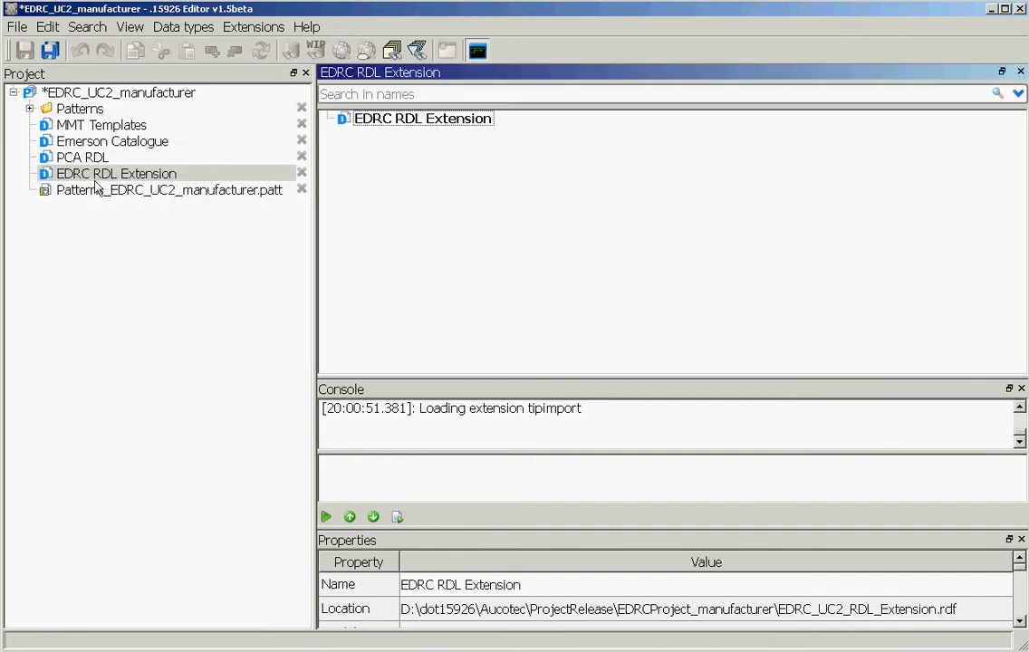
pyautogui.click(337, 93)
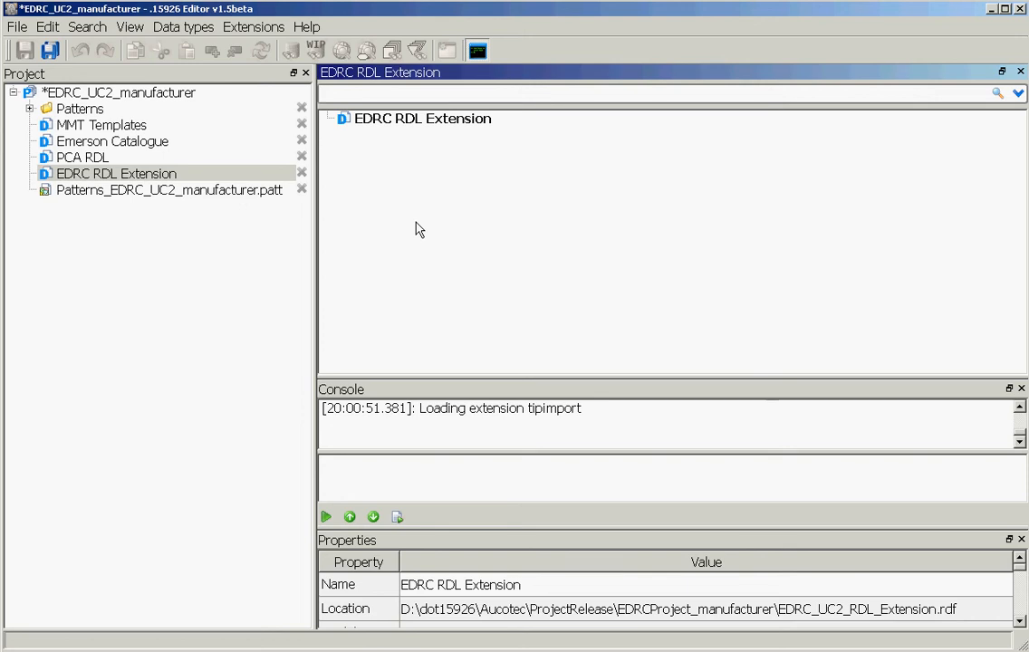
pyautogui.press('Return')
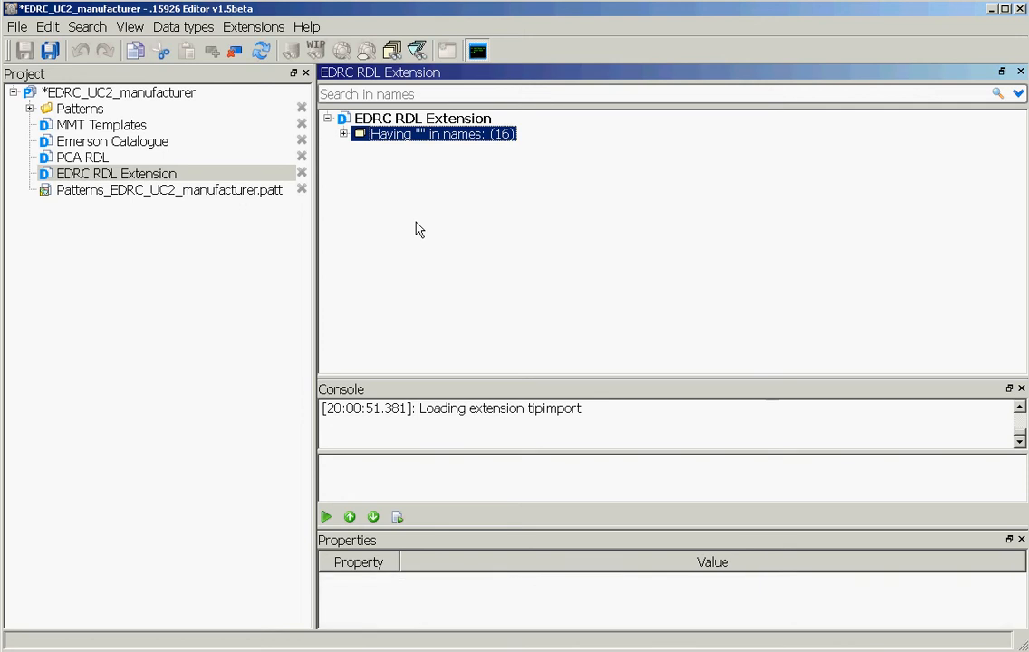
pyautogui.click(344, 134)
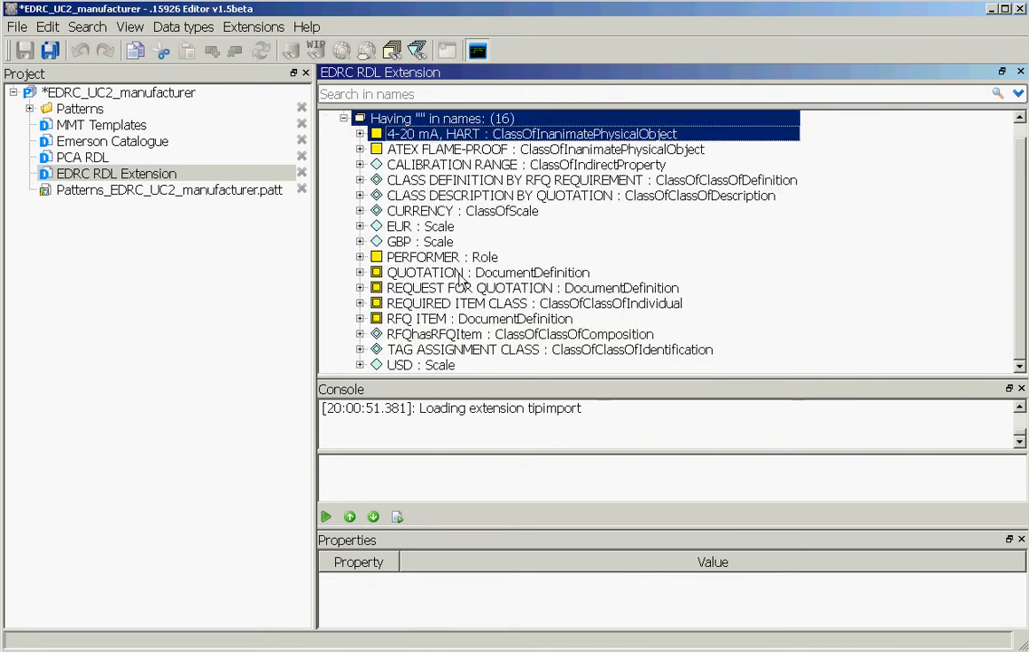
# Step: Open MMT Templates, list all its templates and look through them down to the IndividualHas templates
pyautogui.doubleClick(77, 126)
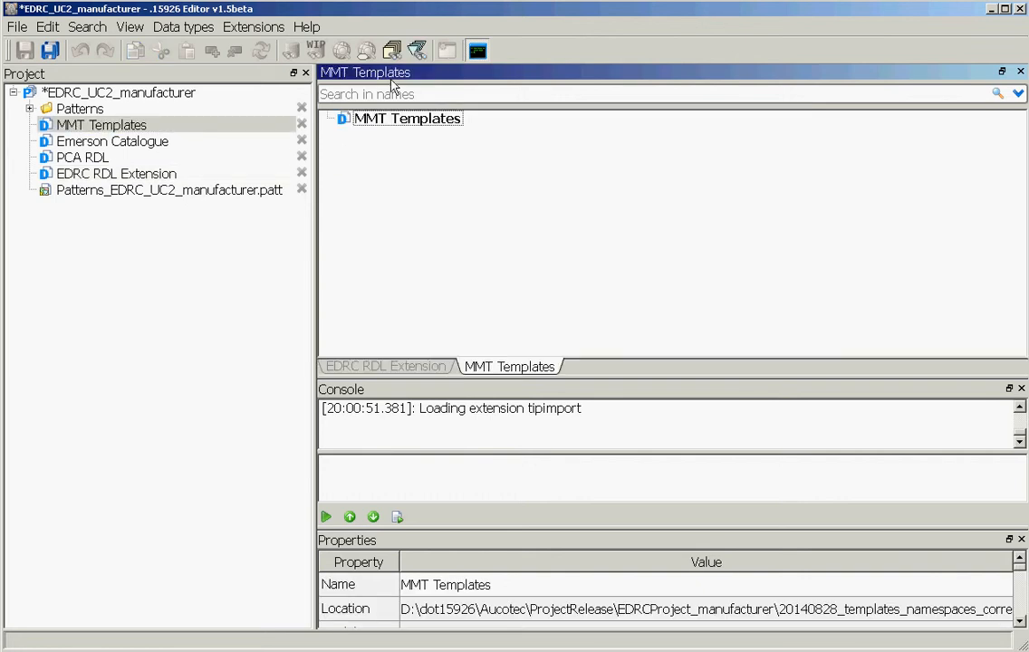
pyautogui.click(417, 52)
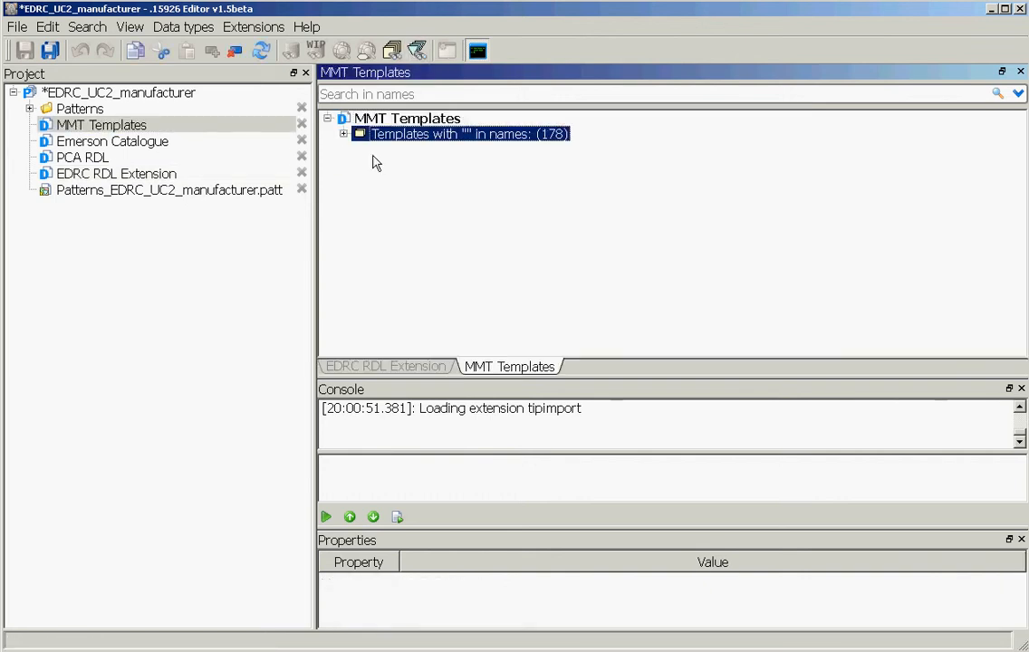
pyautogui.click(343, 133)
pyautogui.scroll(-15, 409, 174)
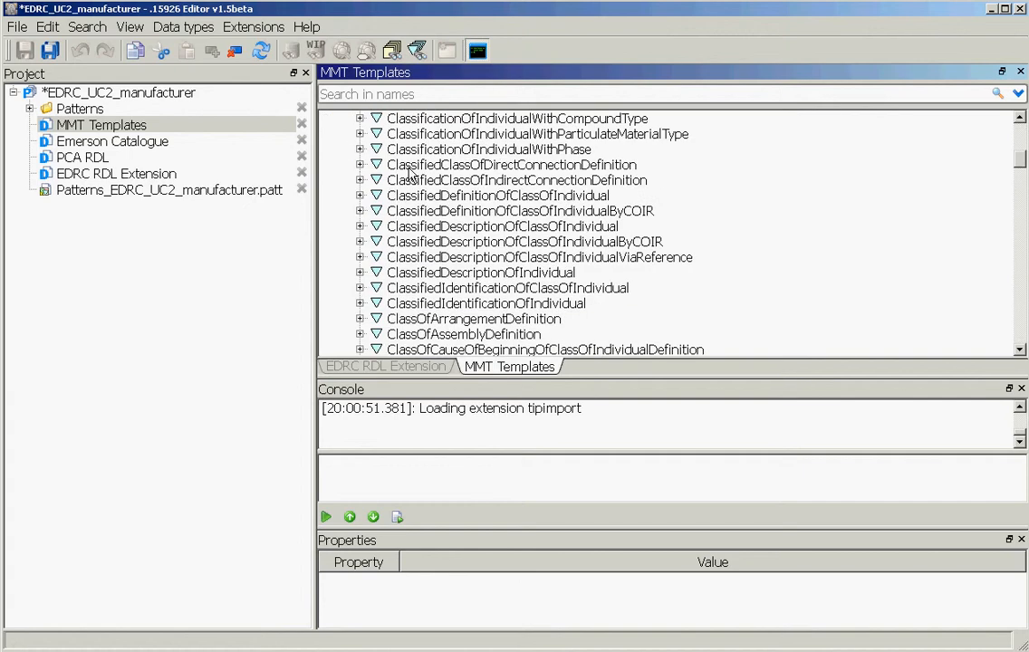
pyautogui.scroll(-20, 409, 175)
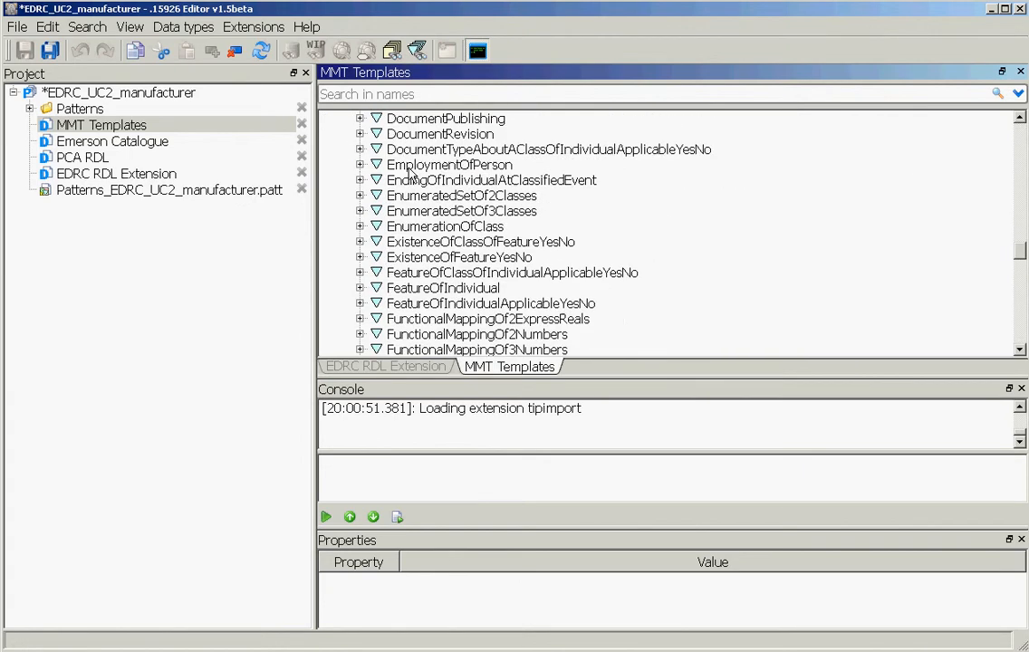
pyautogui.scroll(-4, 409, 175)
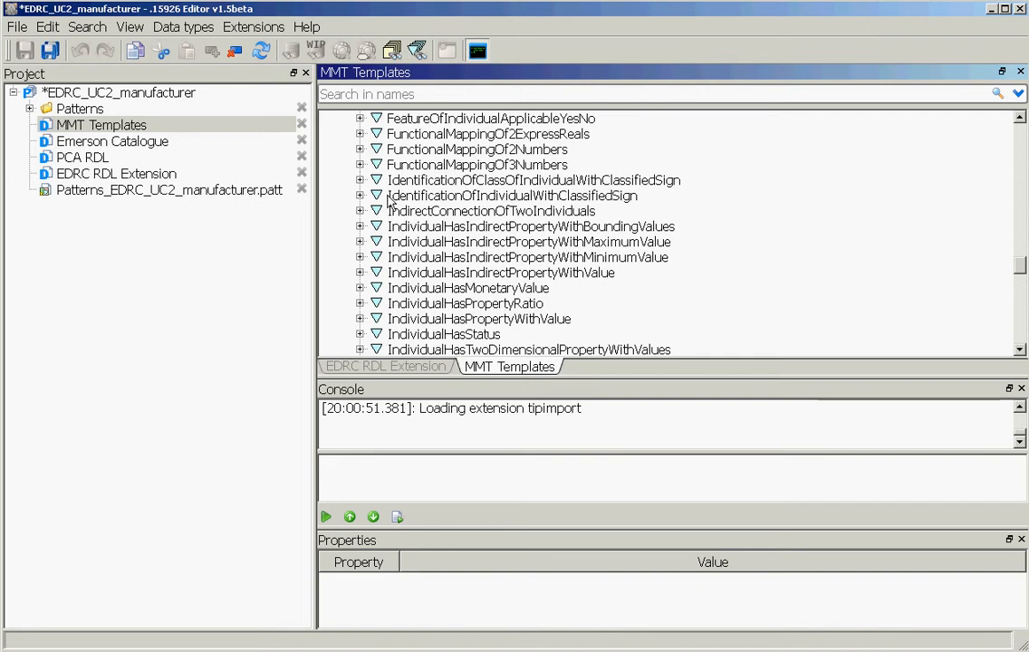
# Step: Open the Emerson Catalogue, list all its entities with an empty name search and inspect the two 2051TG equipment classes
pyautogui.doubleClick(136, 140)
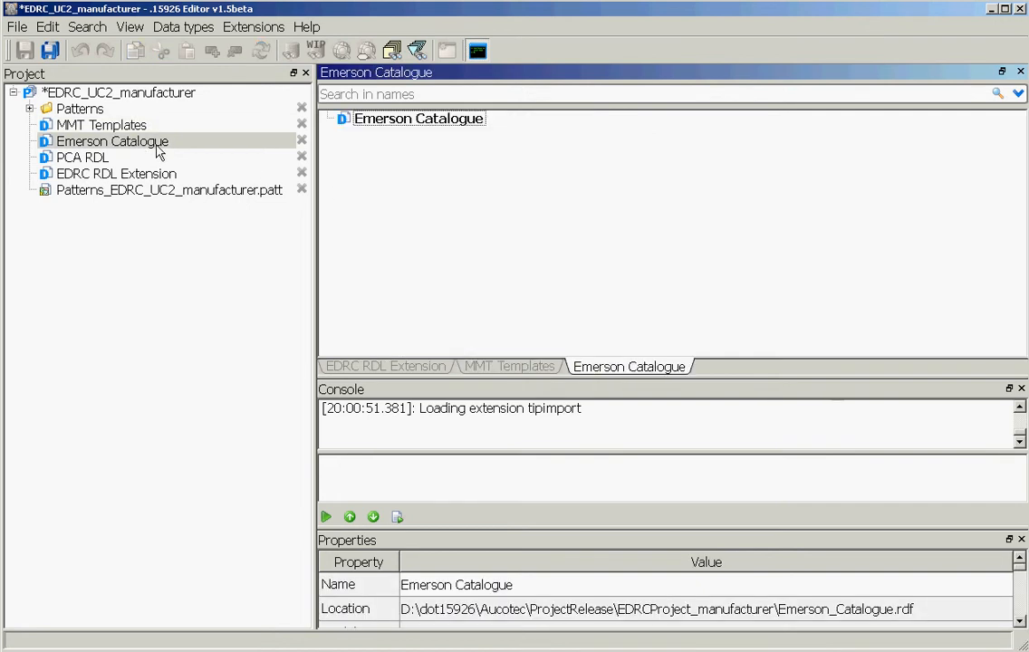
pyautogui.click(337, 94)
pyautogui.press('Return')
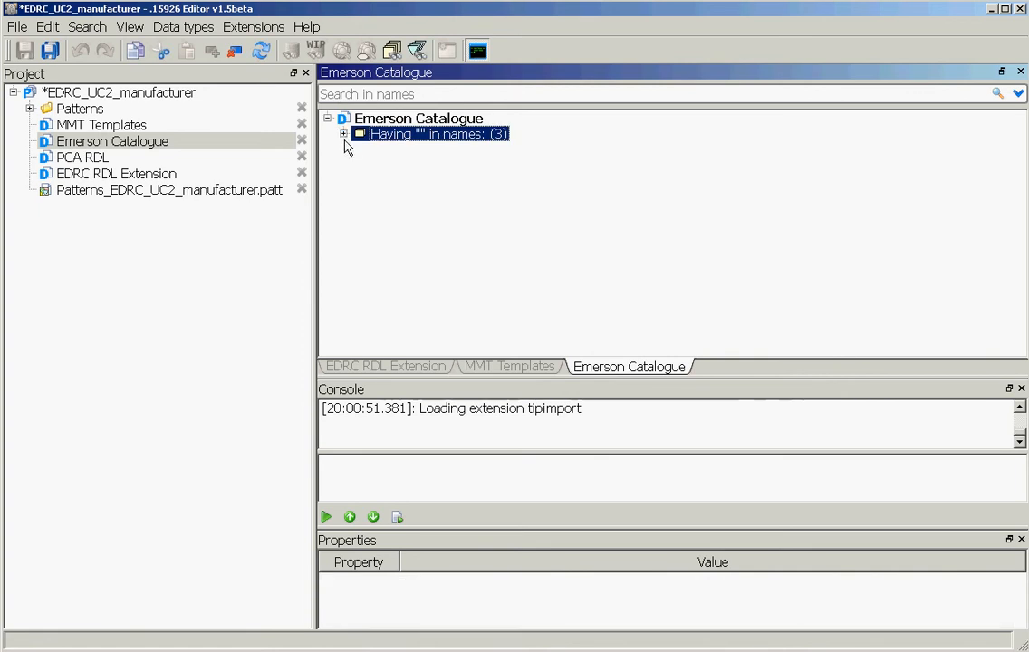
pyautogui.click(344, 134)
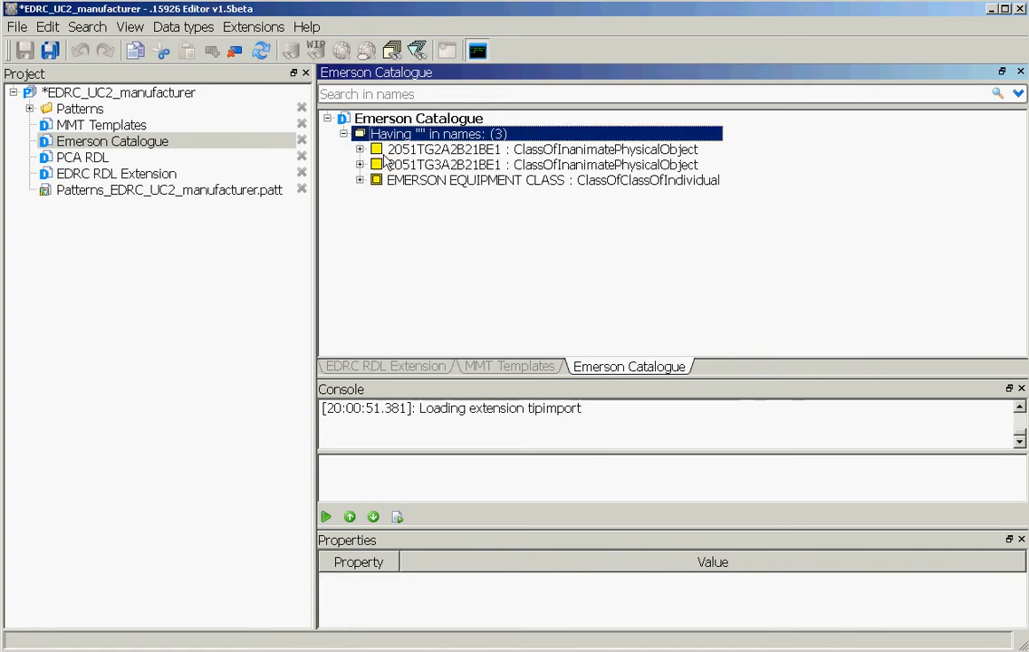
pyautogui.click(382, 151)
pyautogui.click(388, 167)
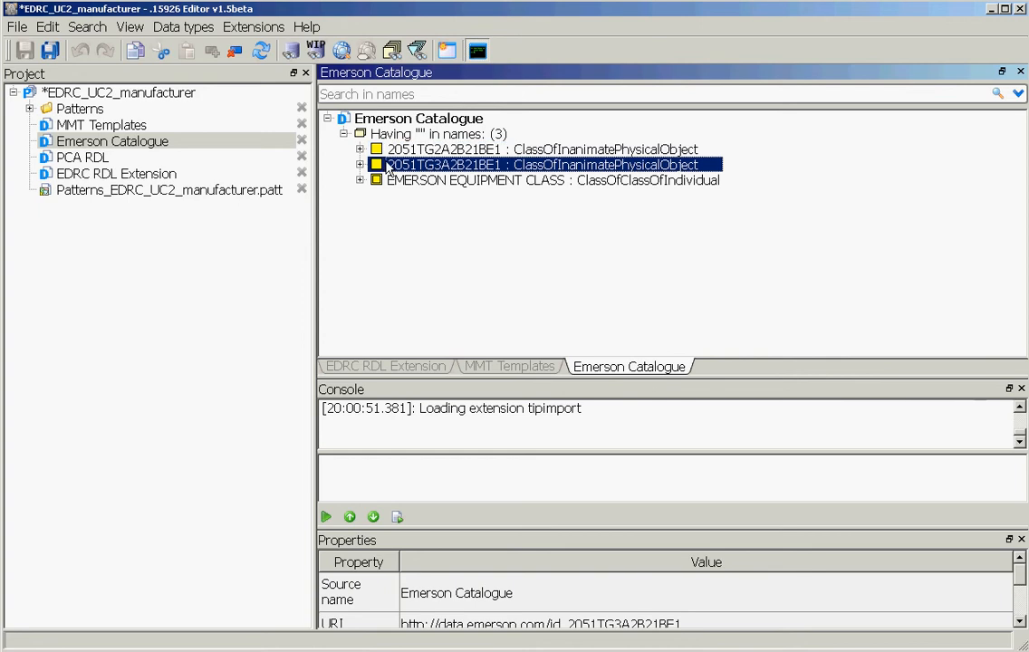
# Step: Open Patterns_EDRC_UC2_manufacturer.patt and expand the signature and mmttpl parts of the ClassHasCalibrationRangeFrom0ToMaxValue pattern
pyautogui.doubleClick(145, 191)
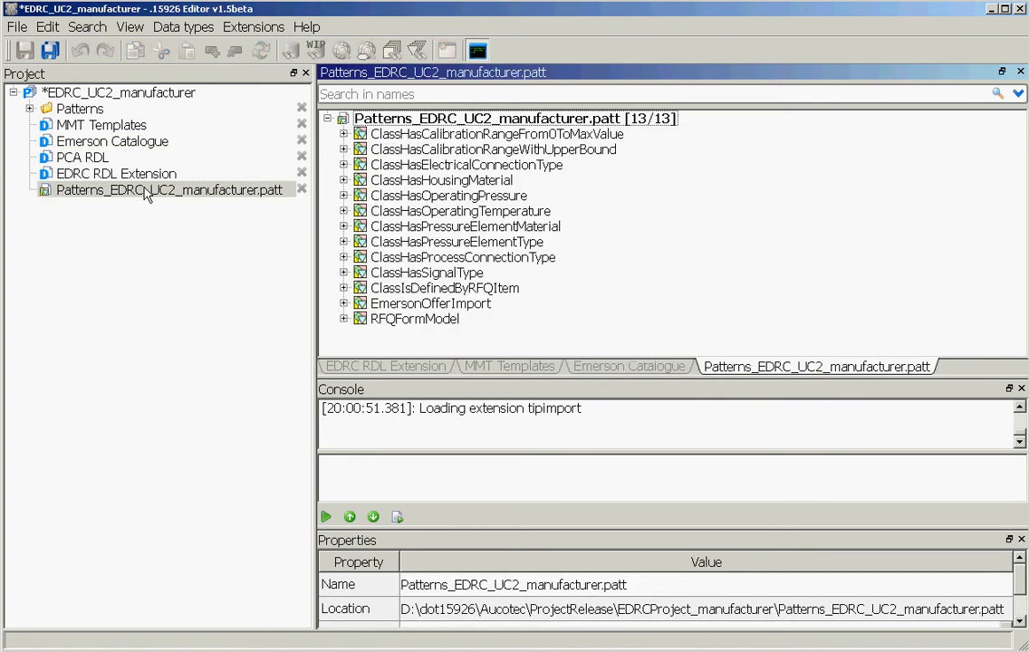
pyautogui.click(344, 134)
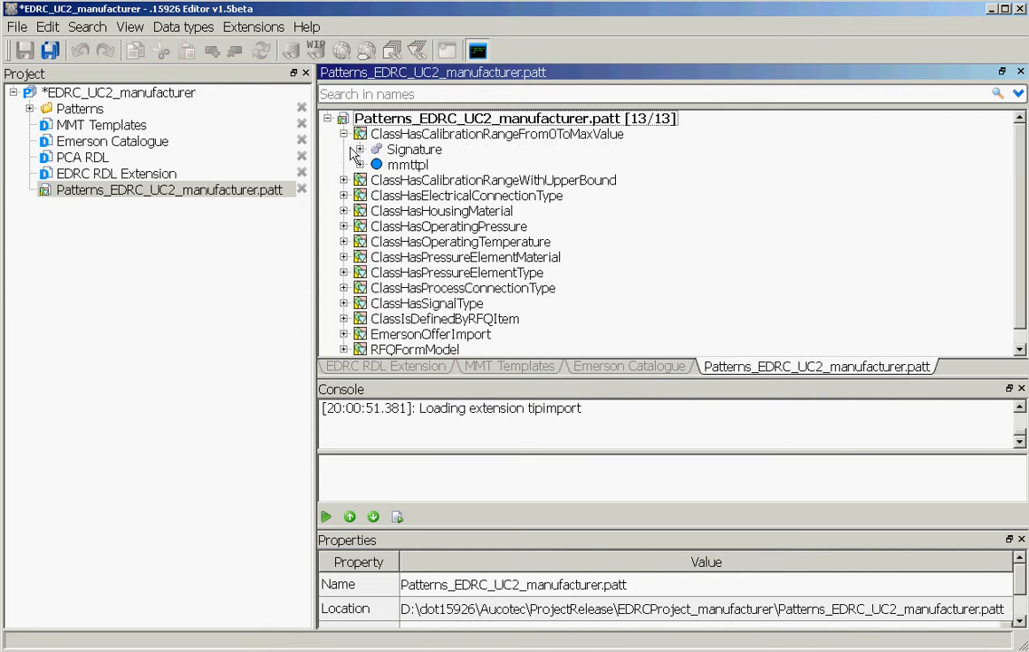
pyautogui.click(360, 150)
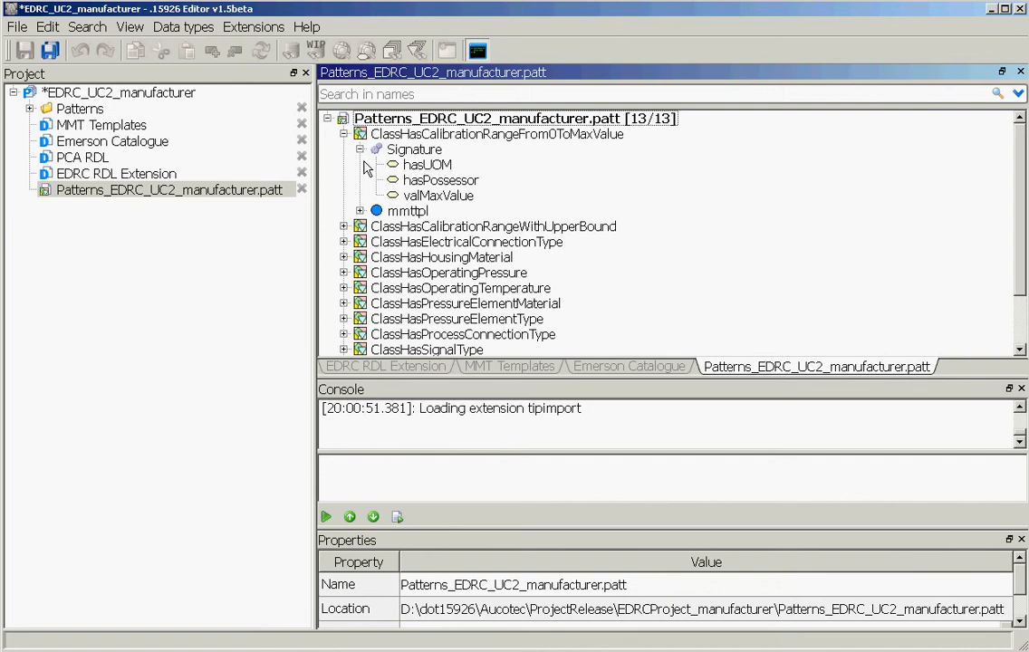
pyautogui.click(359, 211)
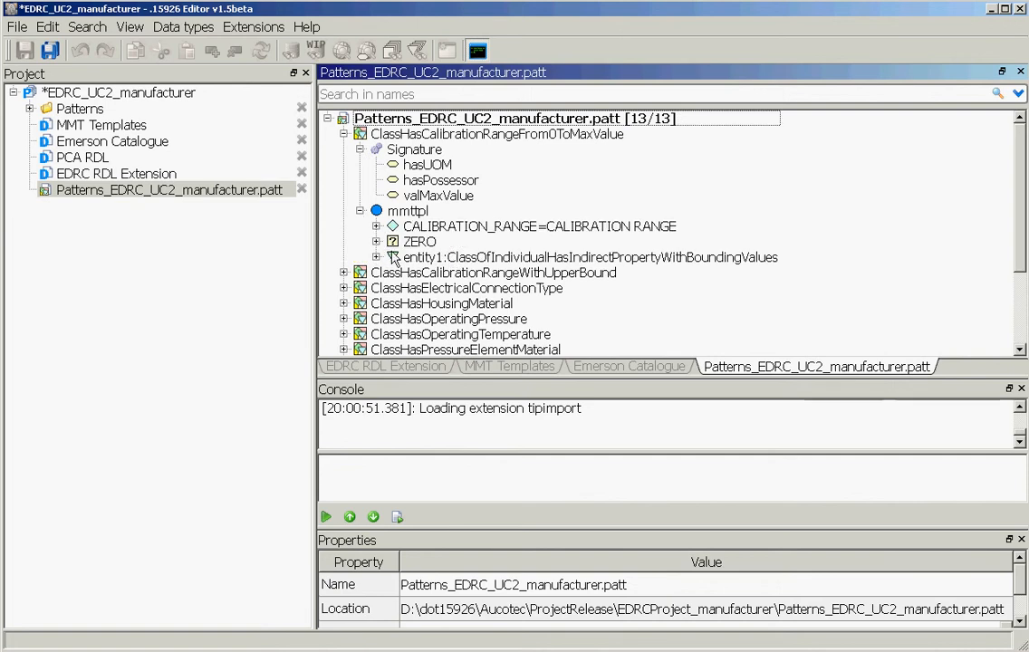
# Step: Expand the signature and mmttpl parts of the ClassHasPressureElementMaterial pattern
pyautogui.scroll(-2, 395, 258)
pyautogui.click(343, 258)
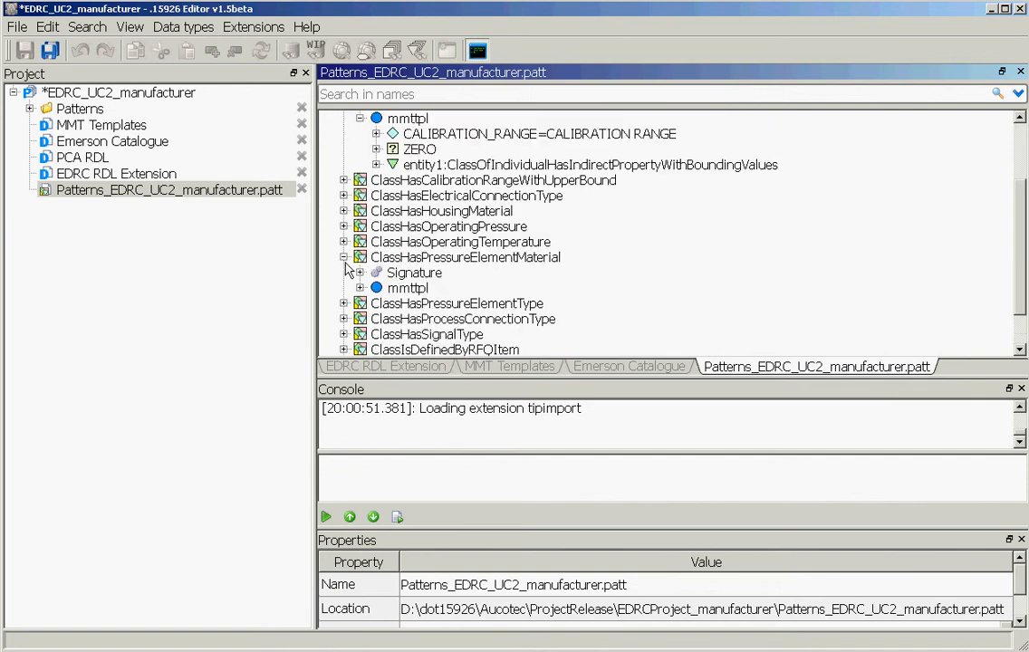
pyautogui.click(360, 273)
pyautogui.scroll(-2, 375, 281)
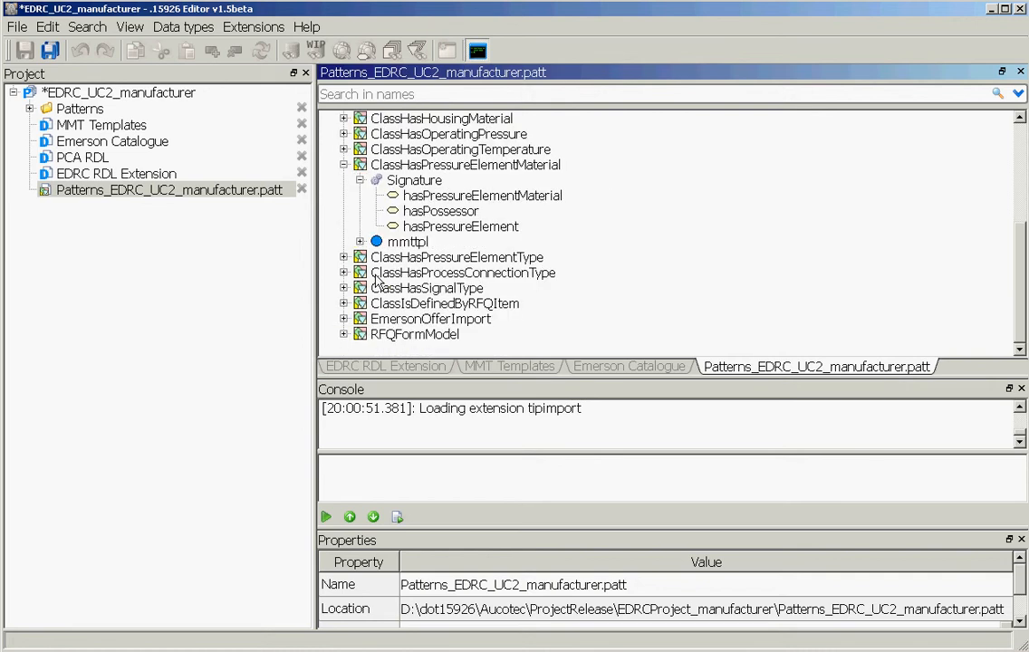
pyautogui.click(360, 242)
pyautogui.scroll(-2, 359, 242)
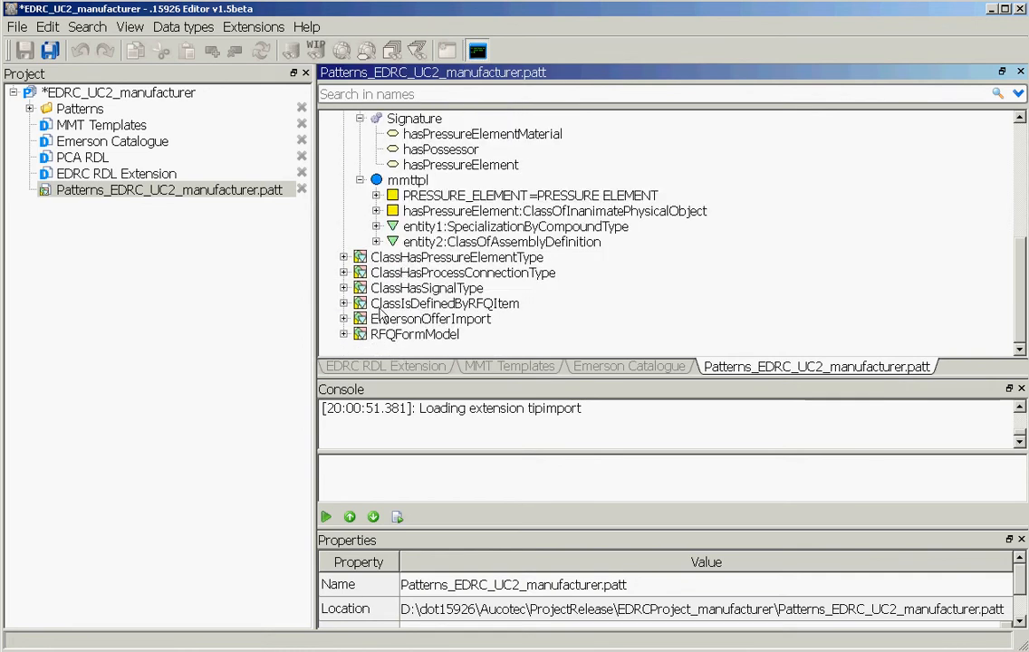
# Step: Expand the RFQFormModel pattern and look through the roles in its signature
pyautogui.click(343, 335)
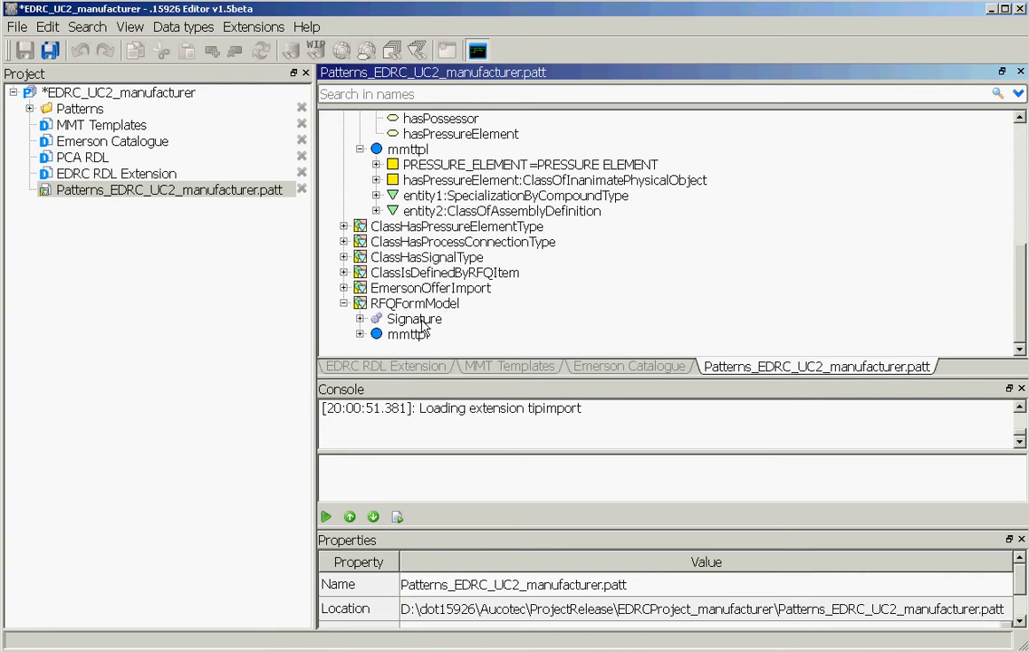
pyautogui.click(359, 322)
pyautogui.scroll(-2, 399, 310)
pyautogui.scroll(3, 399, 310)
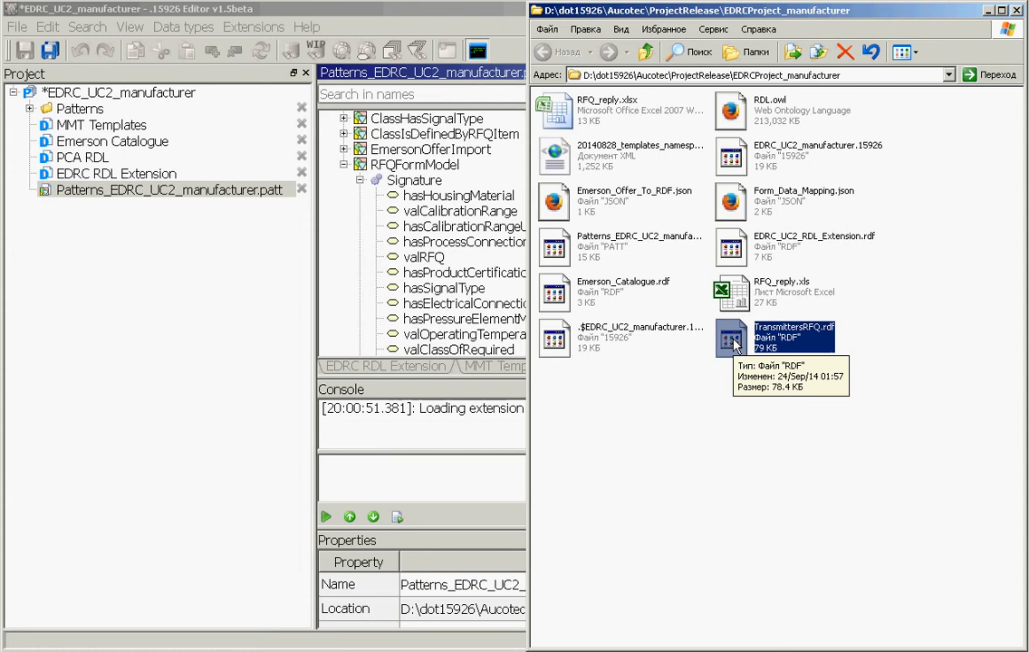
# Step: Add TransmittersRFQ.rdf from the project folder to the project, and list all its entities with an empty name search
pyautogui.moveTo(736, 342); pyautogui.dragTo(127, 328)
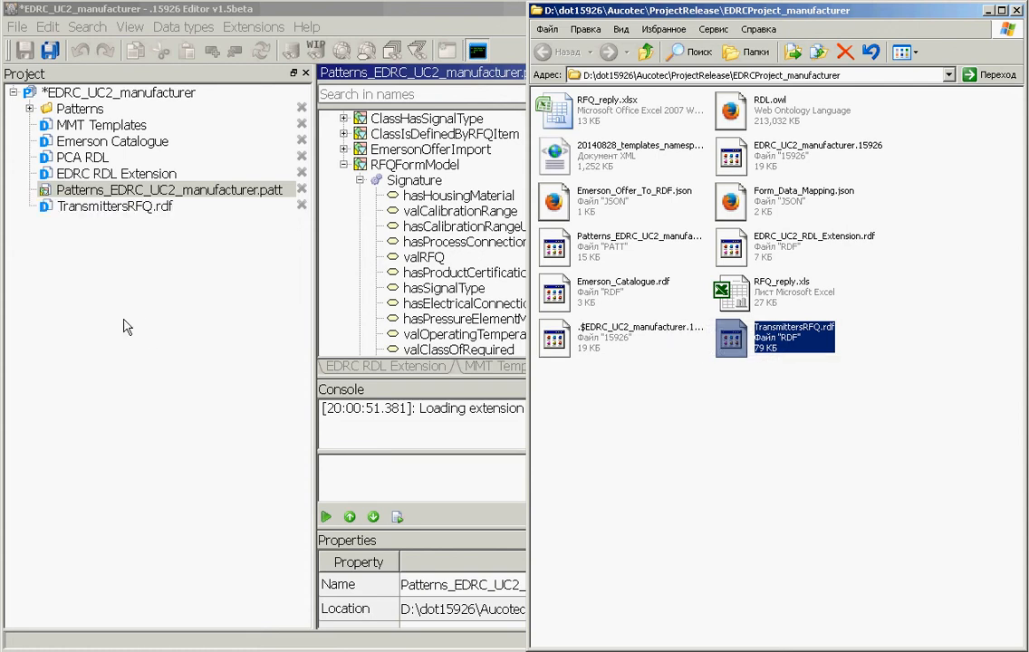
pyautogui.doubleClick(115, 206)
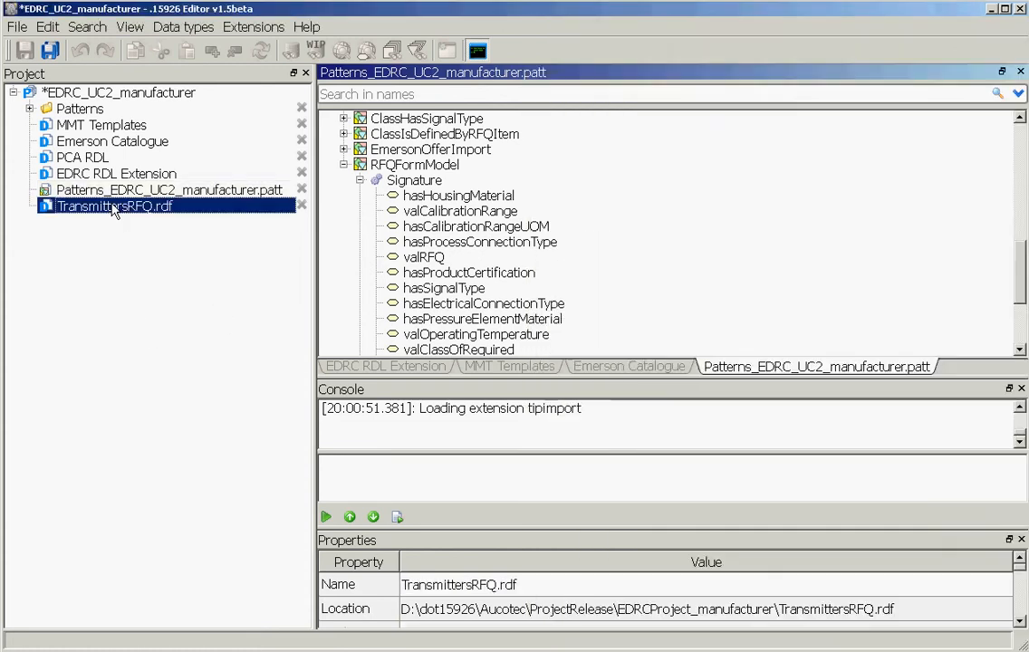
pyautogui.click(349, 93)
pyautogui.press('Return')
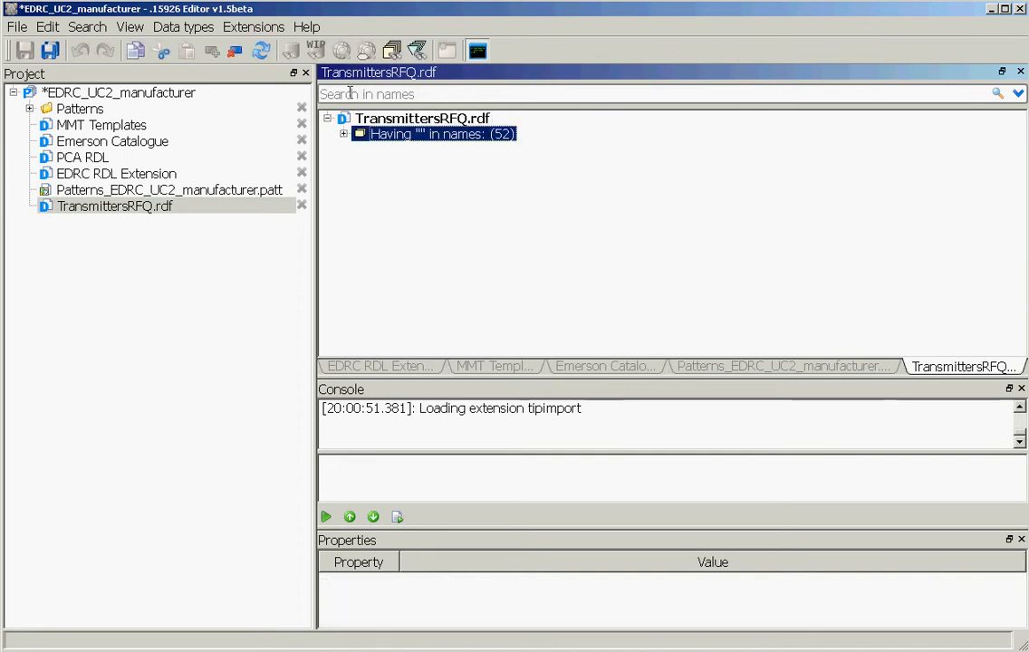
pyautogui.click(344, 134)
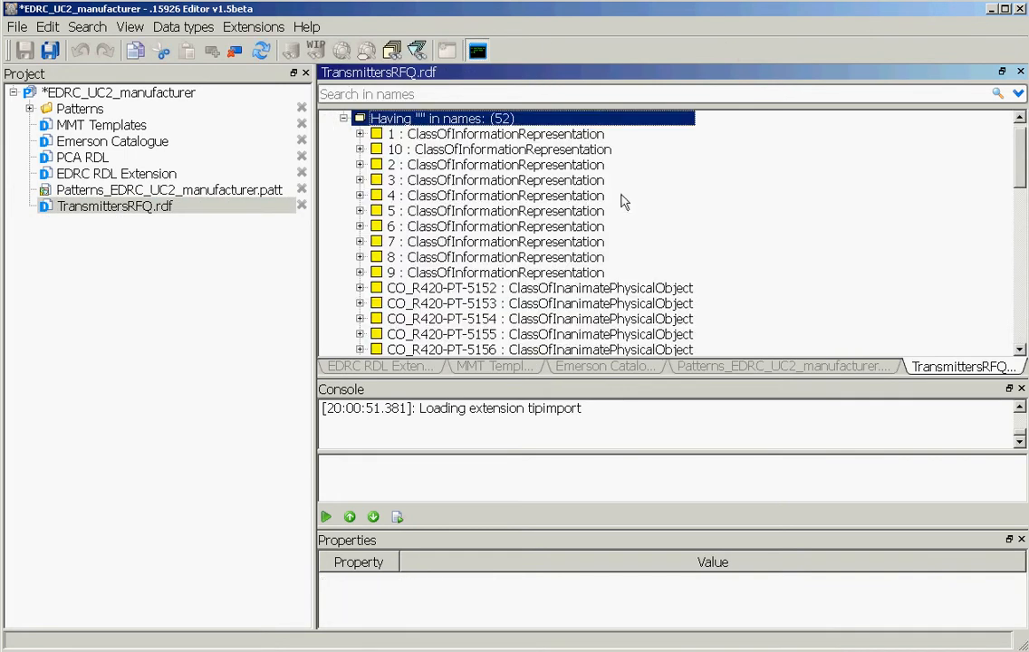
pyautogui.scroll(-2, 677, 201)
pyautogui.scroll(-7, 678, 201)
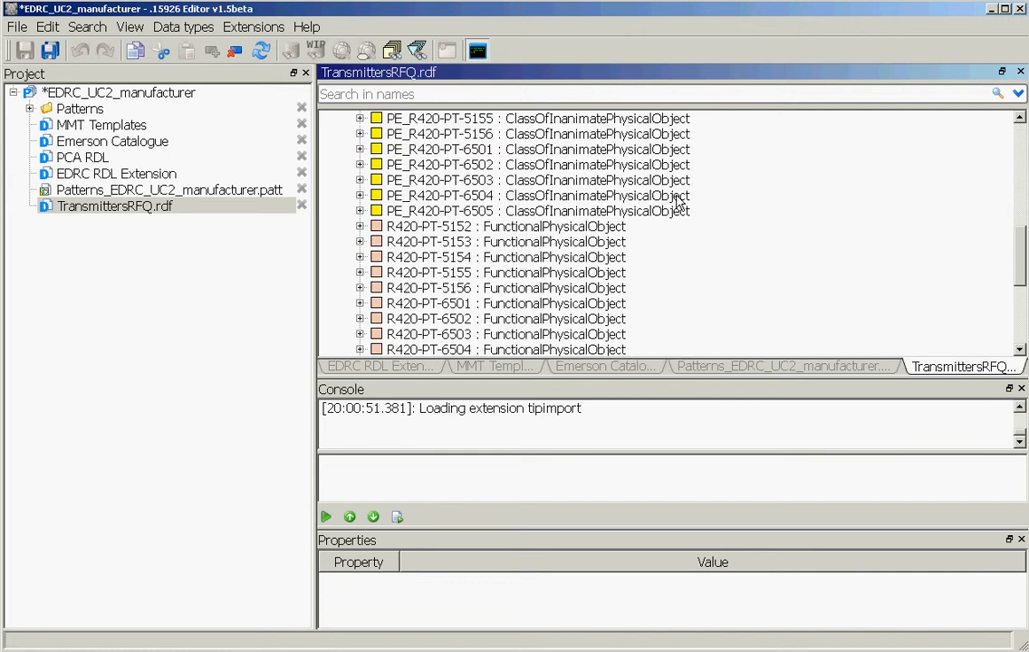
pyautogui.scroll(-2, 678, 201)
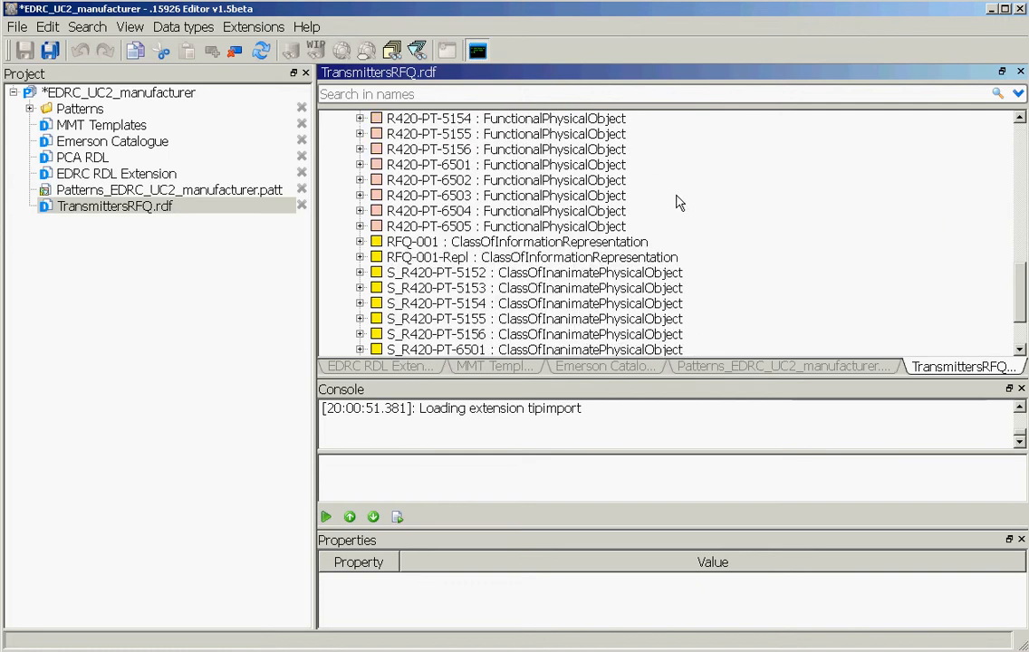
pyautogui.scroll(-2, 678, 202)
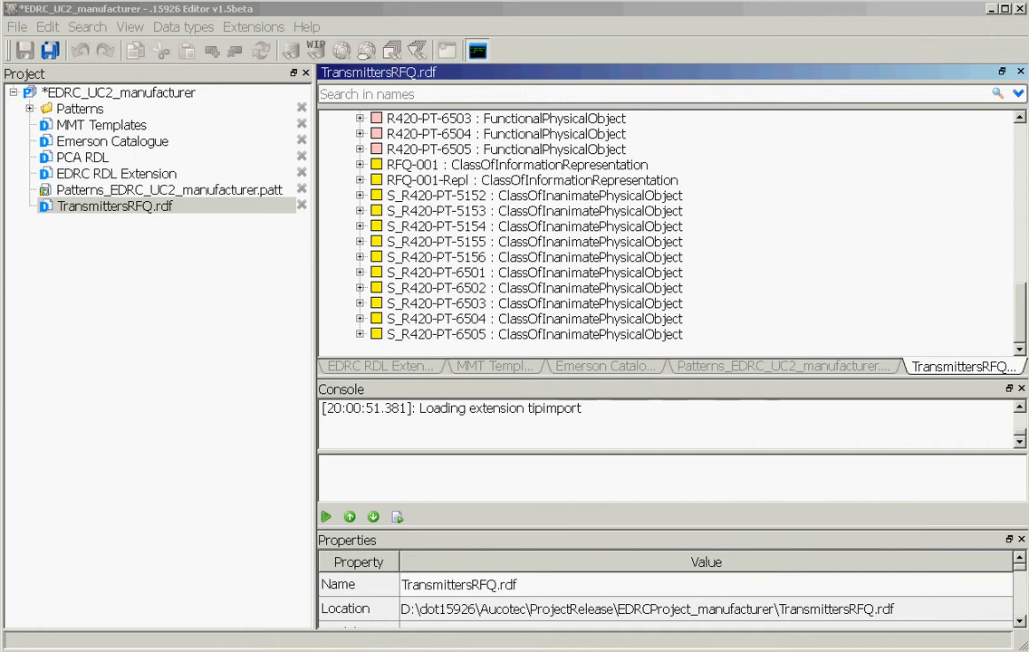
# Step: Open RFQ_reply.xls from the project folder, and select the functional object R420-PT-6504 back in the .15926 Editor's TransmittersRFQ.rdf list
pyautogui.hotkey('alt', 'Tab')
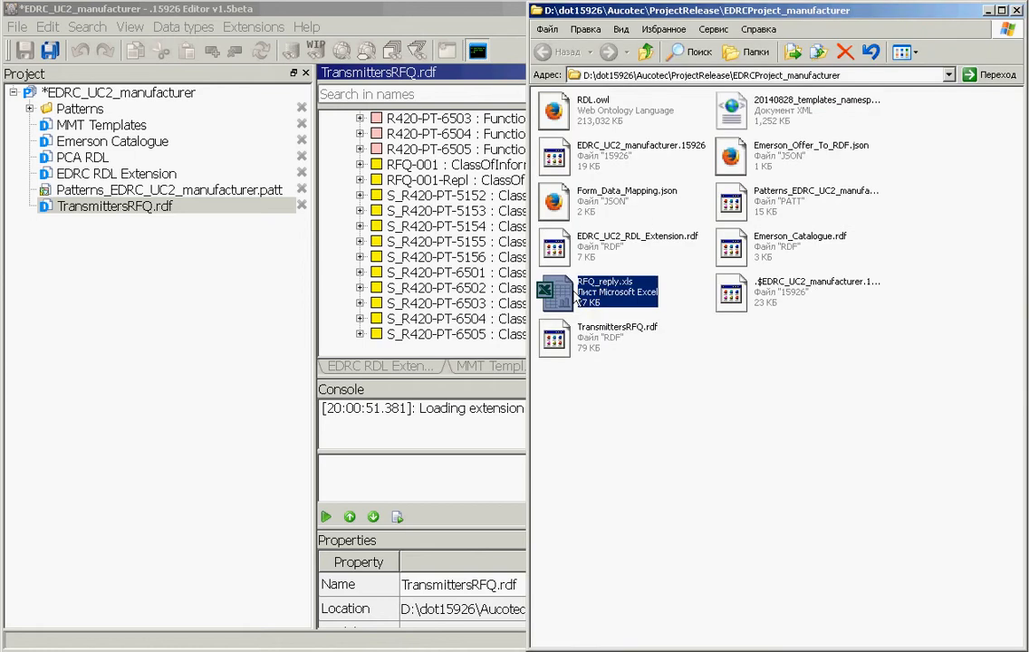
pyautogui.doubleClick(556, 291)
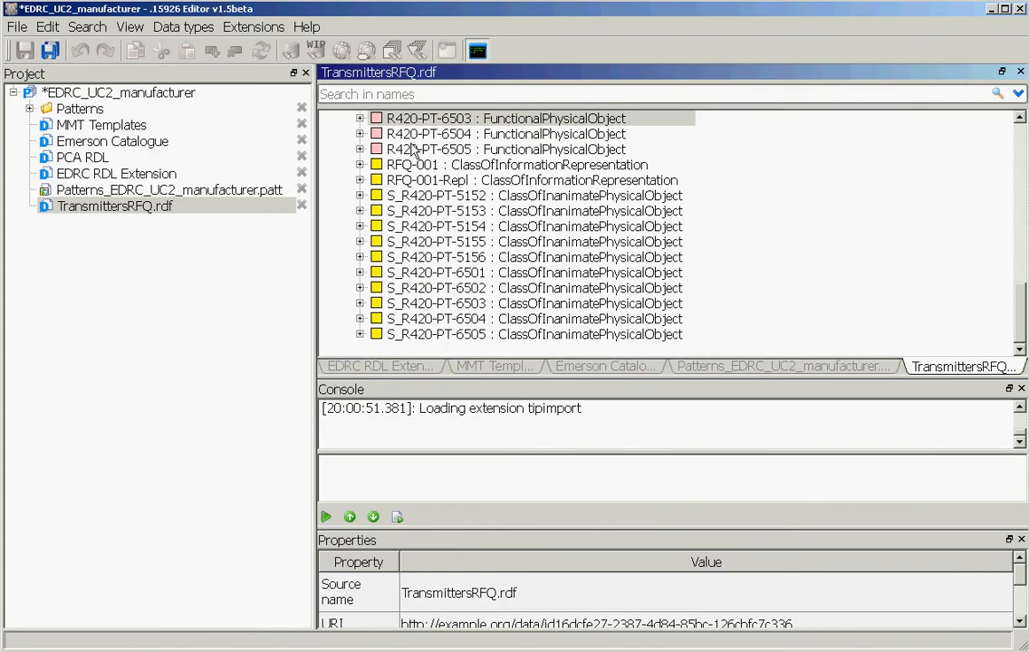
pyautogui.click(411, 136)
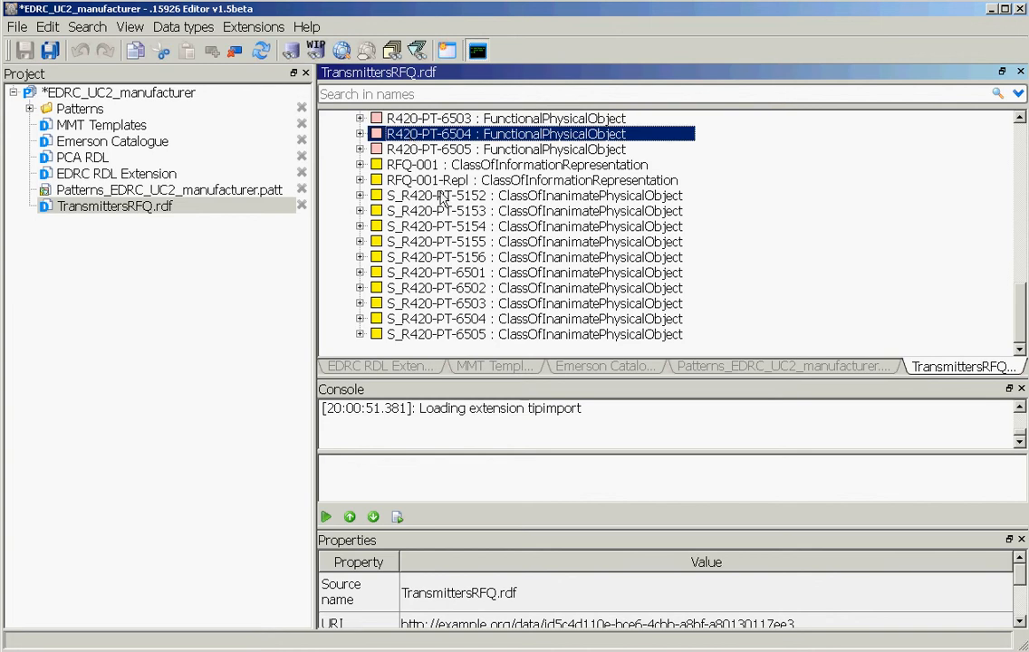
# Step: Set up a pattern export to the RFQ_reply.xls Manufacturer Data sheet with all pattern components, loading the Form_Data_Mapping.json mapping
pyautogui.click(257, 27)
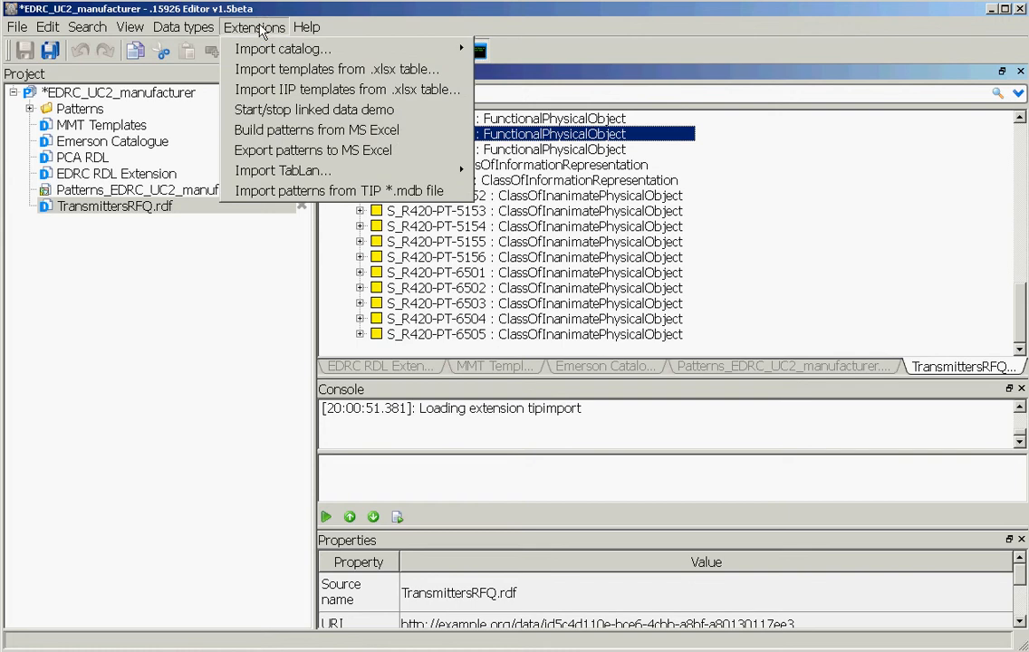
pyautogui.click(286, 152)
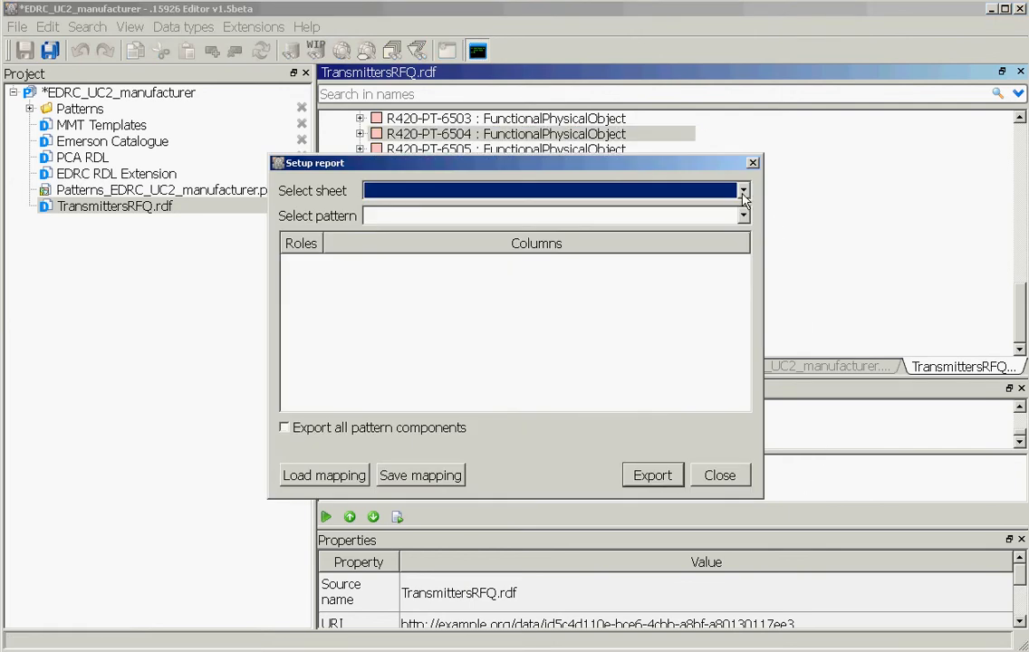
pyautogui.click(743, 193)
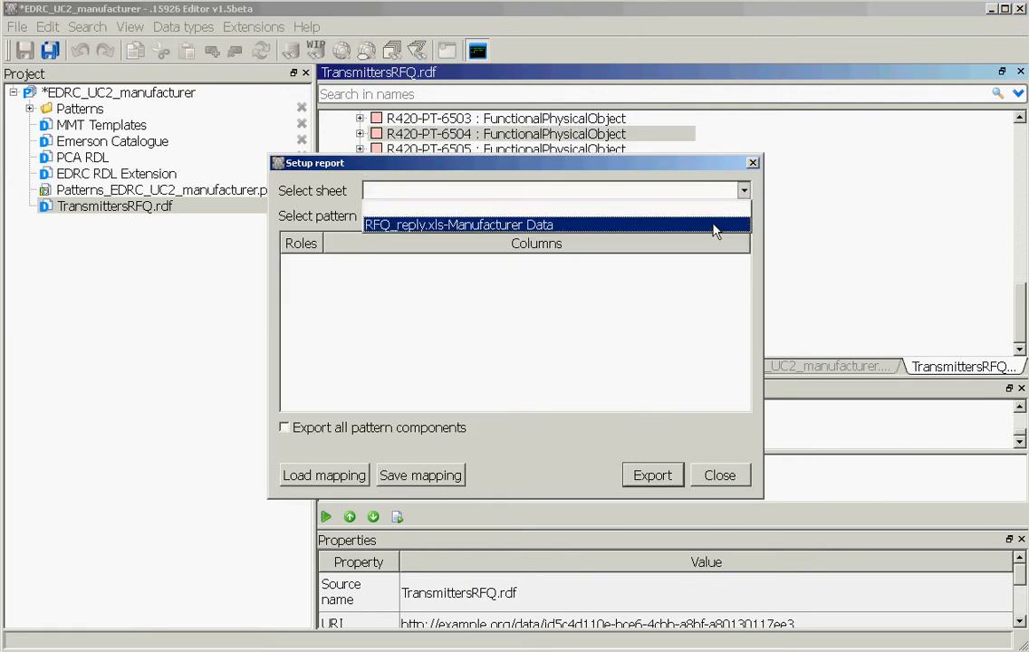
pyautogui.click(714, 226)
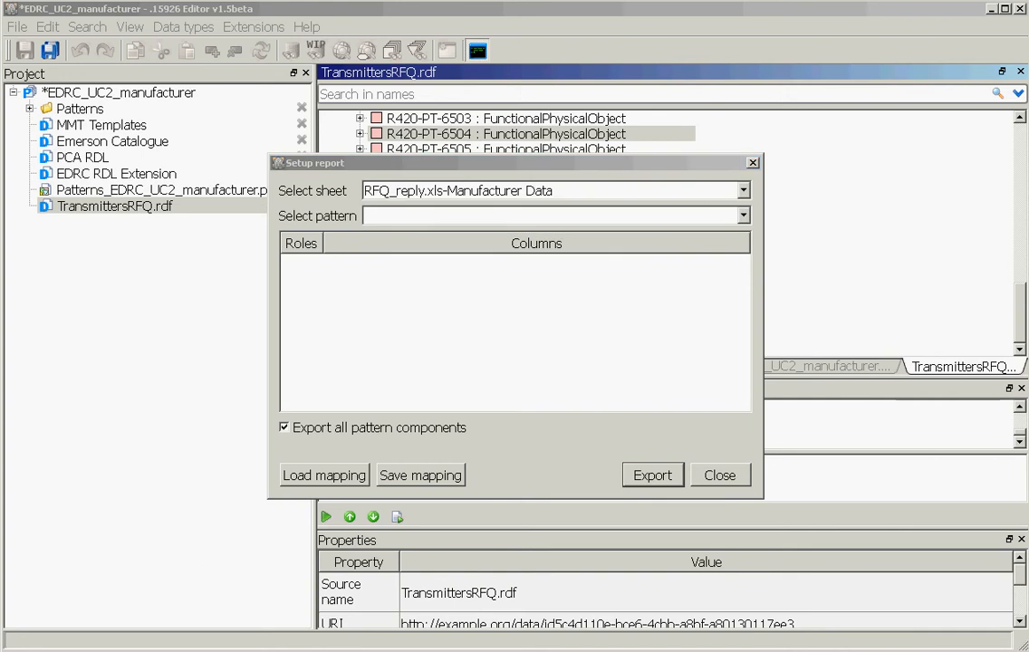
pyautogui.click(297, 475)
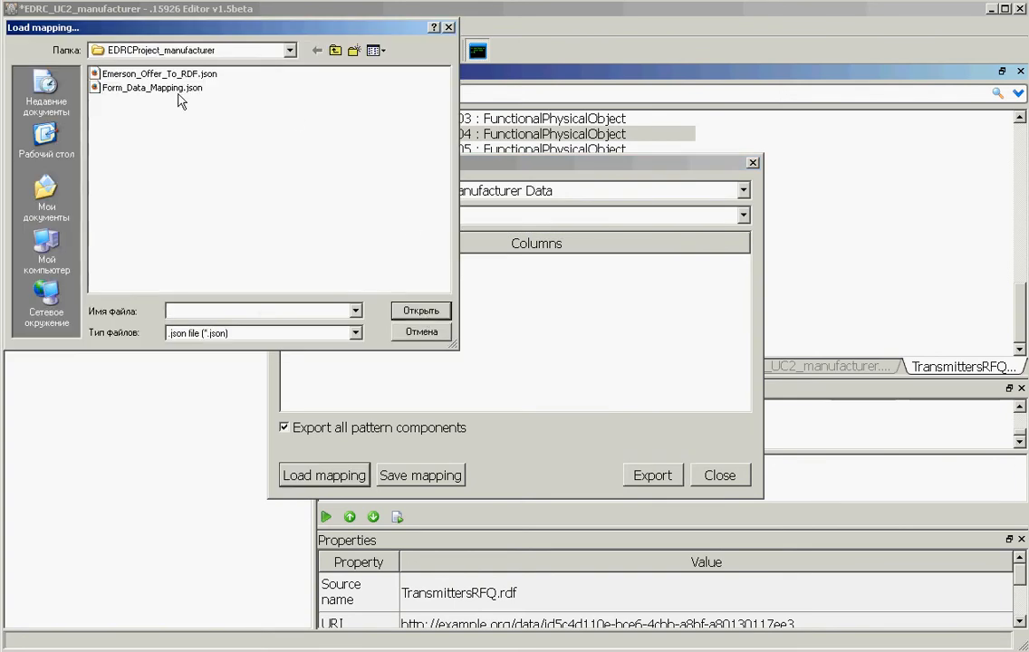
pyautogui.click(154, 88)
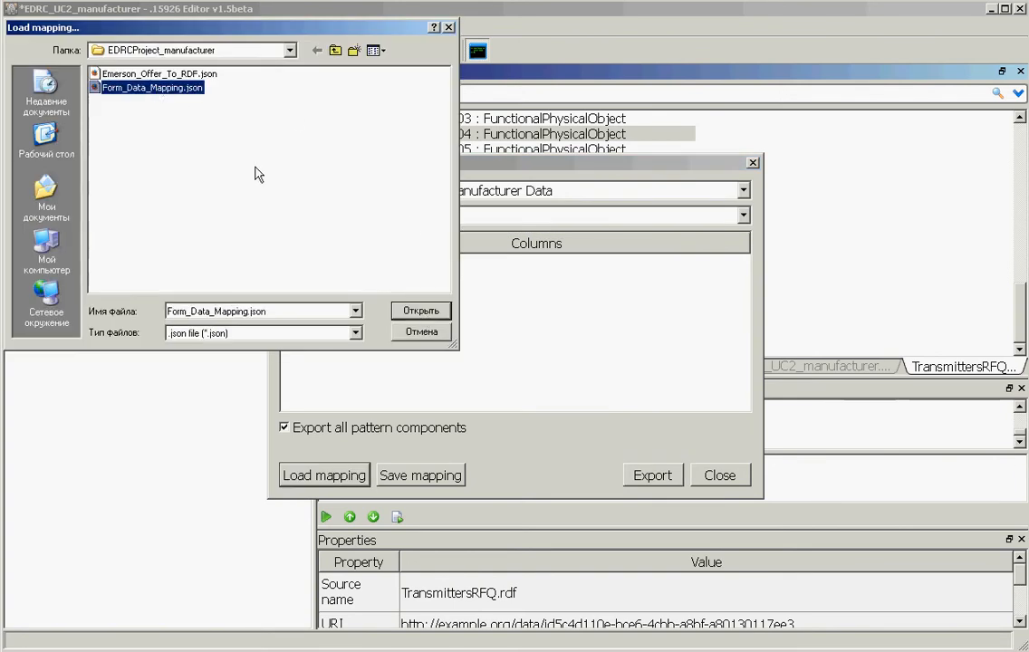
pyautogui.click(419, 312)
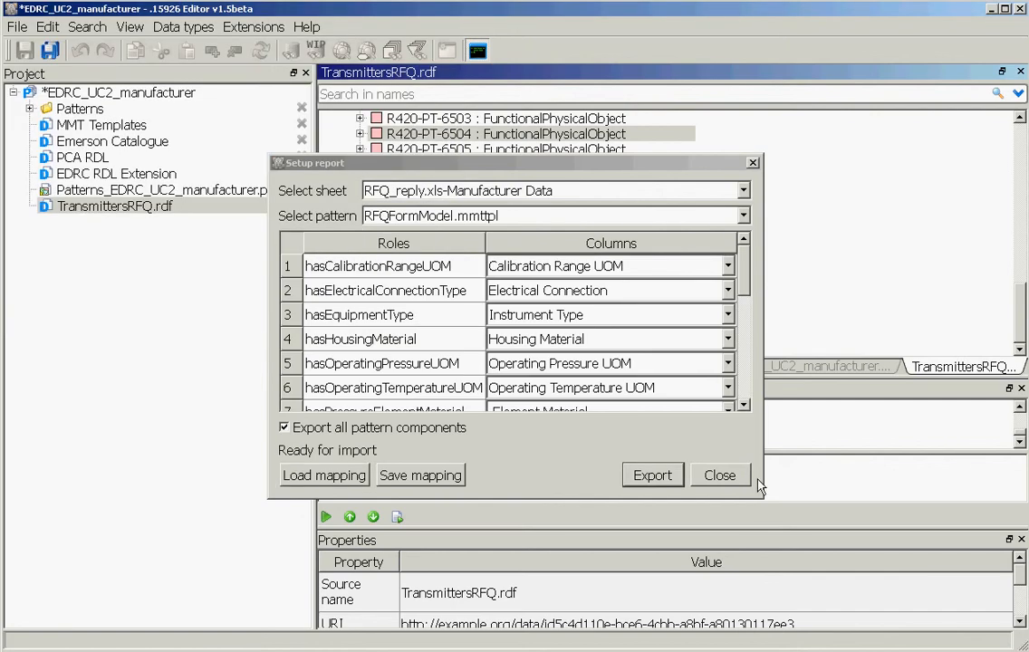
# Step: Check the role-to-column mapping and run the export, then switch to Excel and look through the filled columns of RFQ_reply.xls
pyautogui.moveTo(761, 496); pyautogui.dragTo(818, 567)
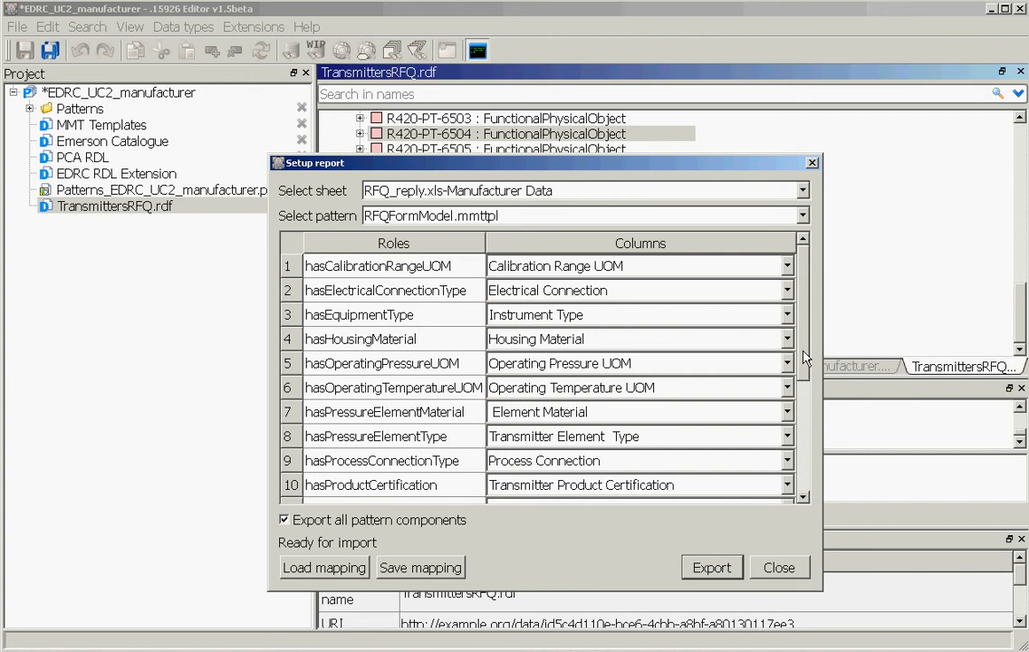
pyautogui.moveTo(805, 358); pyautogui.dragTo(800, 315)
pyautogui.click(720, 573)
pyautogui.click(770, 570)
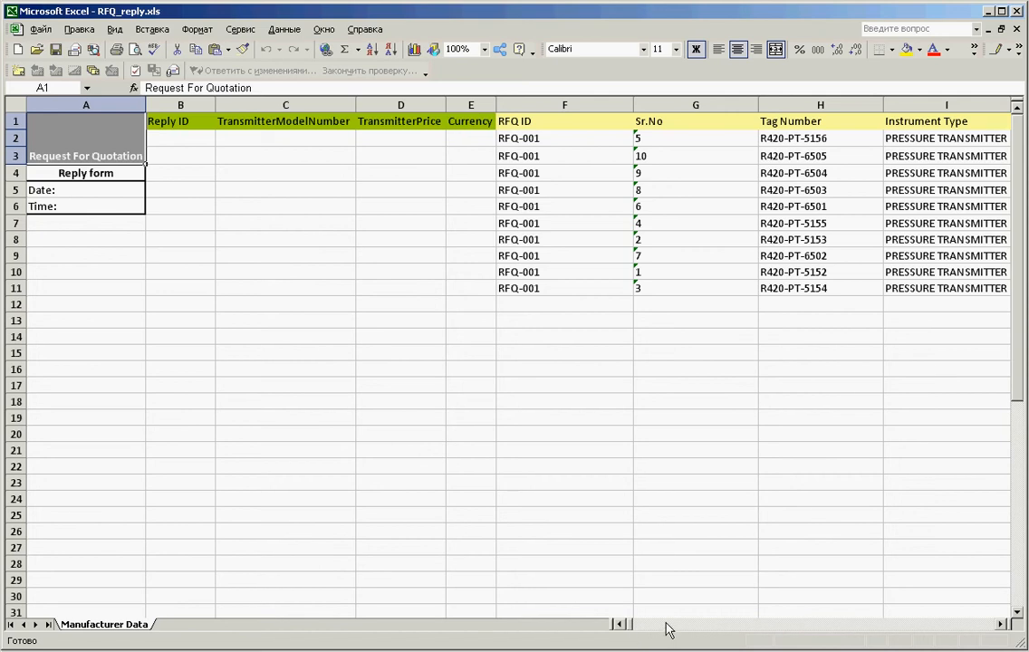
pyautogui.click(675, 625)
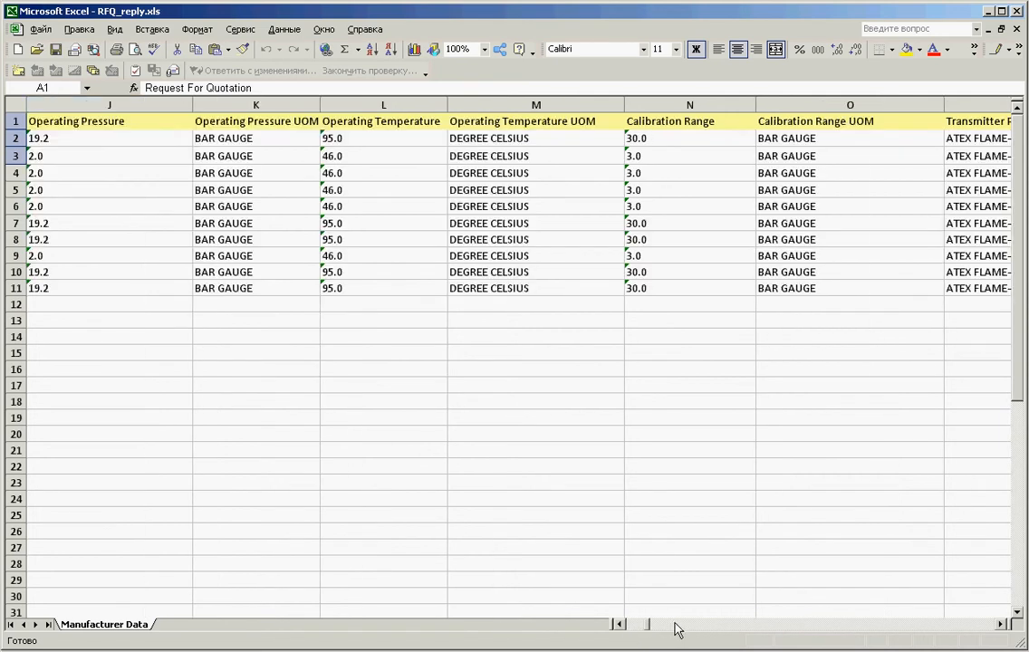
pyautogui.click(685, 625)
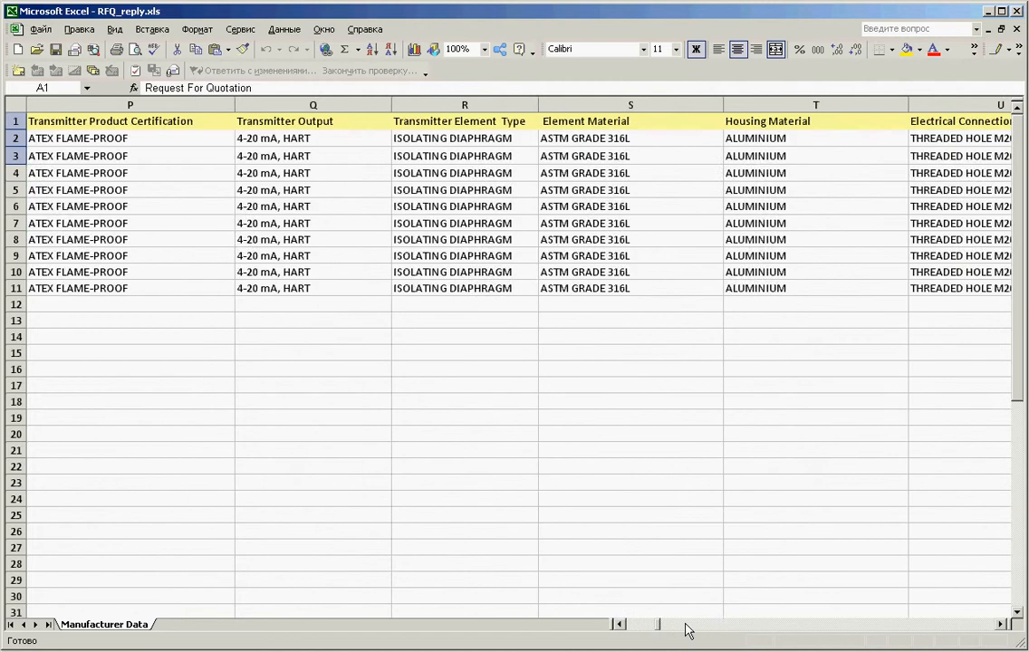
pyautogui.click(725, 625)
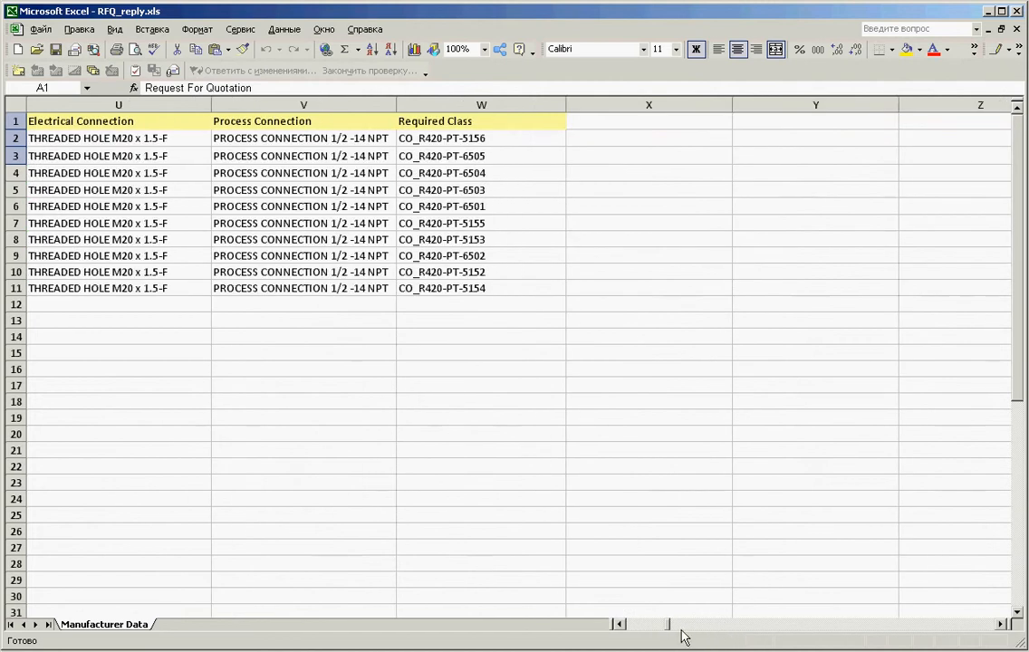
pyautogui.moveTo(668, 630); pyautogui.dragTo(623, 632)
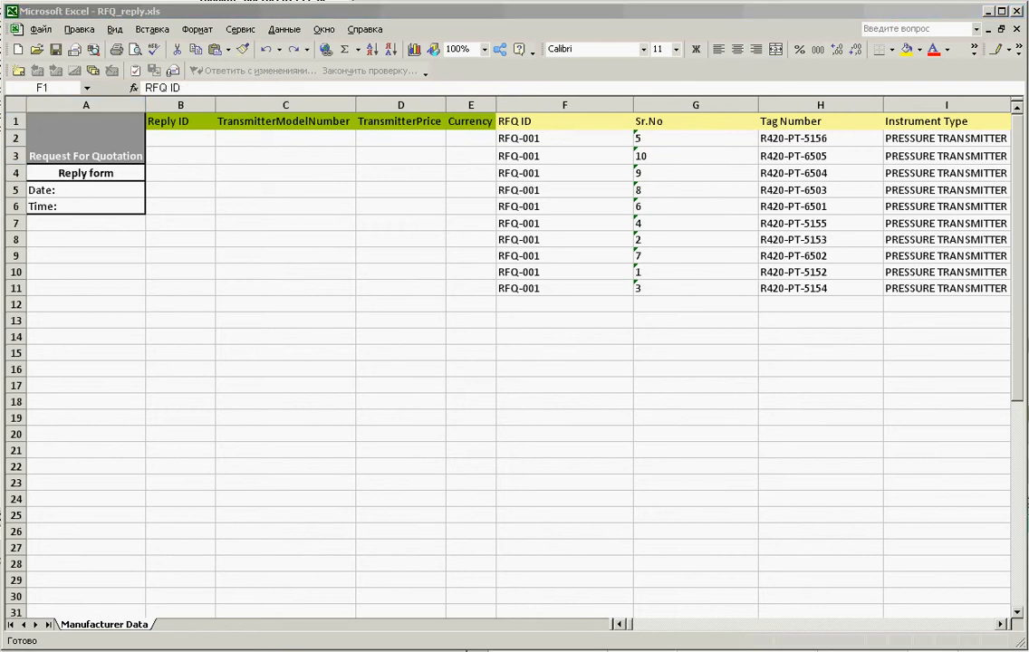
# Step: Sort the exported request rows, from the RFQ ID column through Required Class, into ascending Sr.No order
pyautogui.click(524, 123)
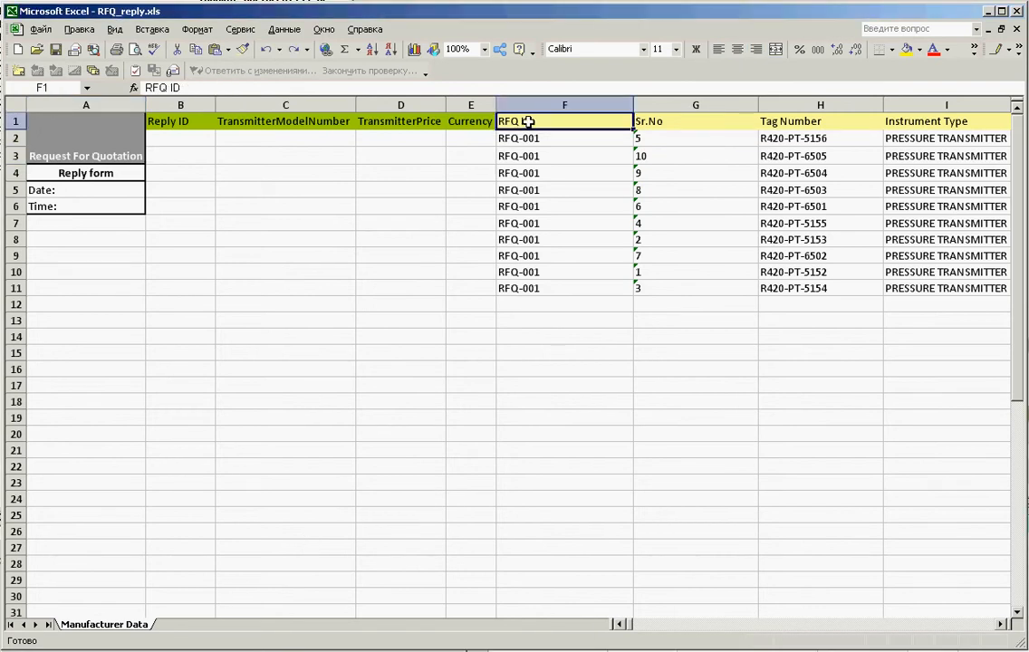
pyautogui.moveTo(525, 124); pyautogui.dragTo(996, 294)
pyautogui.moveTo(988, 624); pyautogui.dragTo(573, 577)
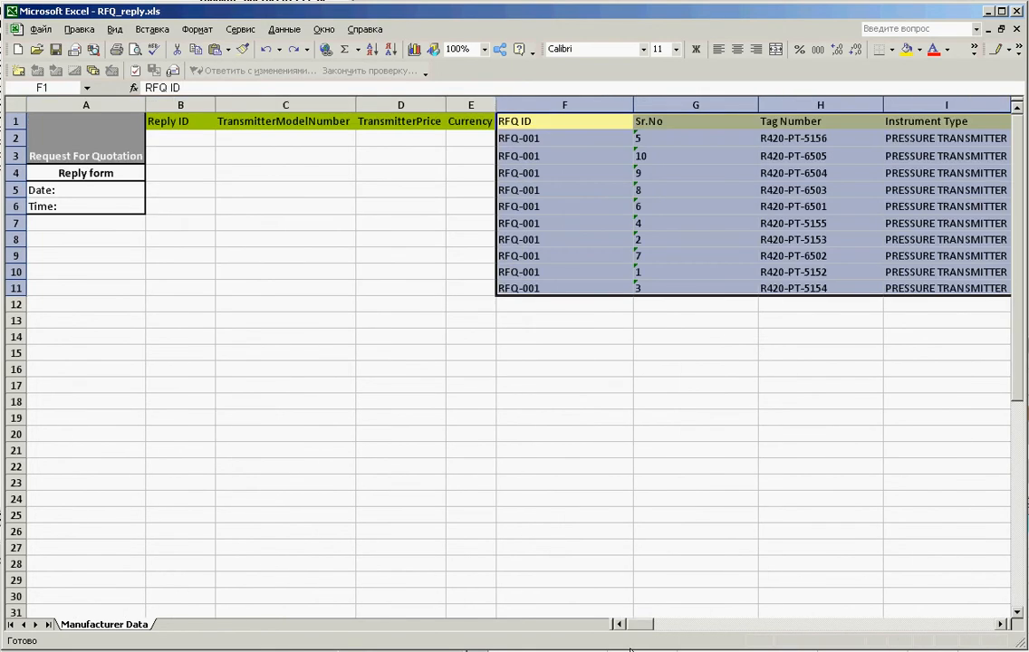
pyautogui.click(240, 29)
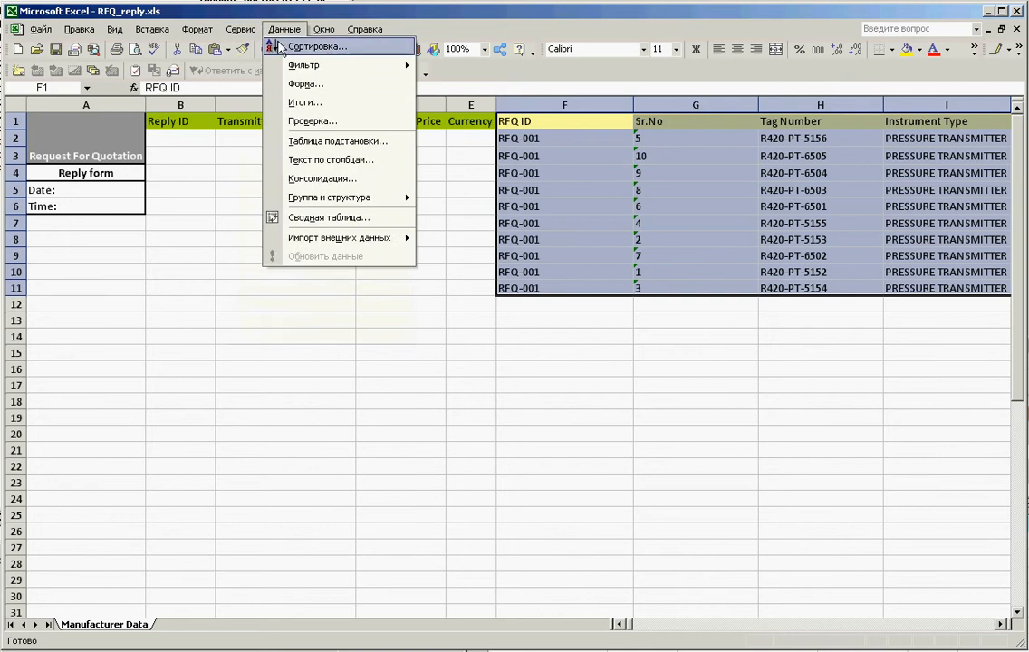
pyautogui.click(277, 45)
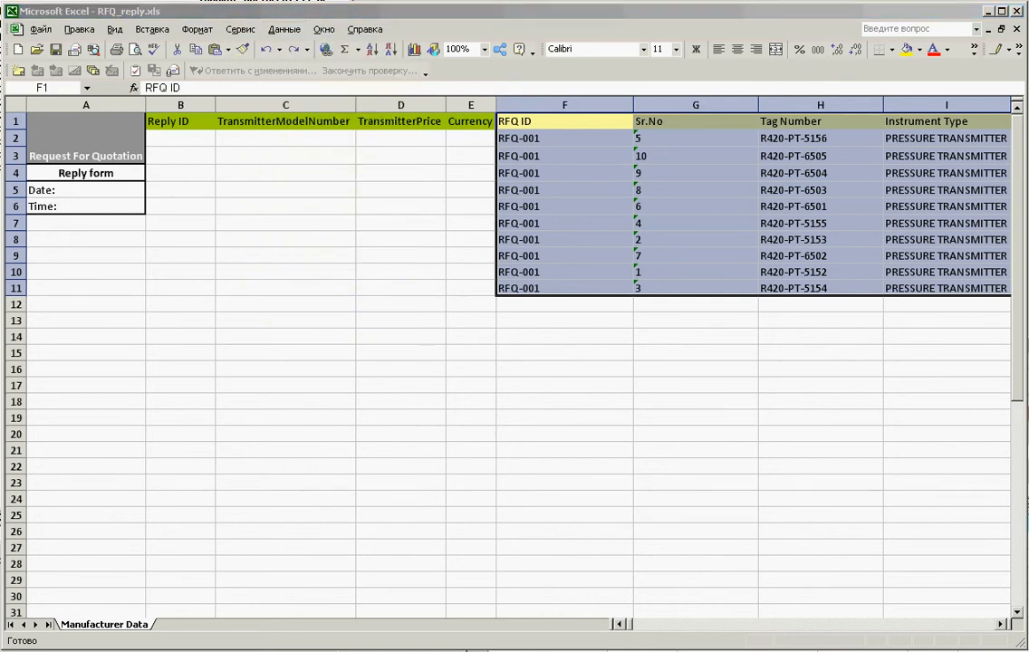
pyautogui.press('Return')
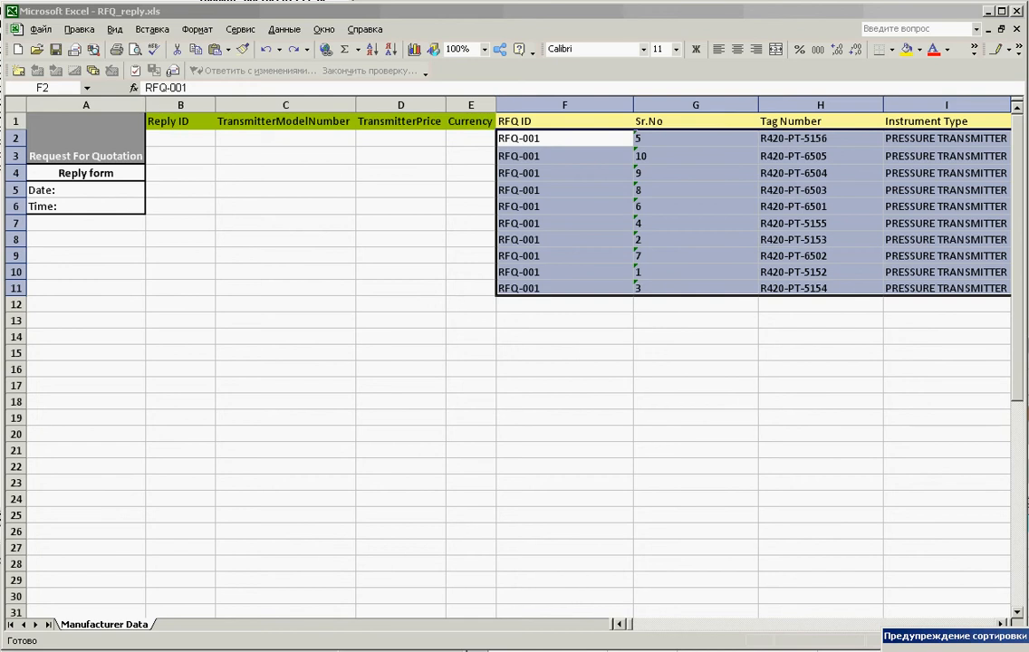
pyautogui.press('Return')
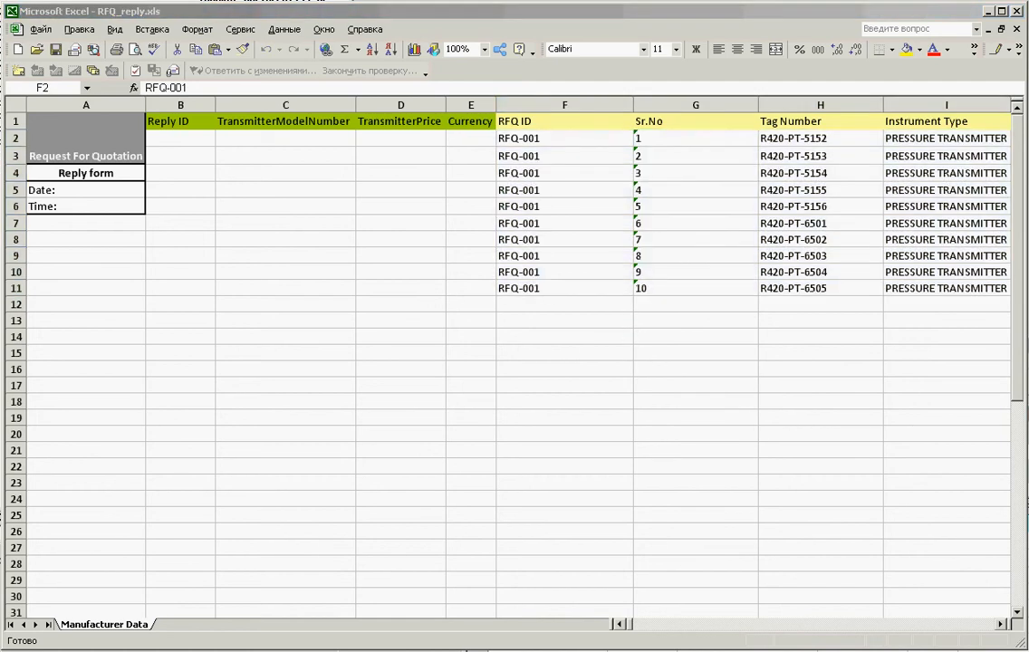
# Step: Enter RFQ-001-Repl as the Reply ID in B2 and fill it down to B11
pyautogui.click(171, 138)
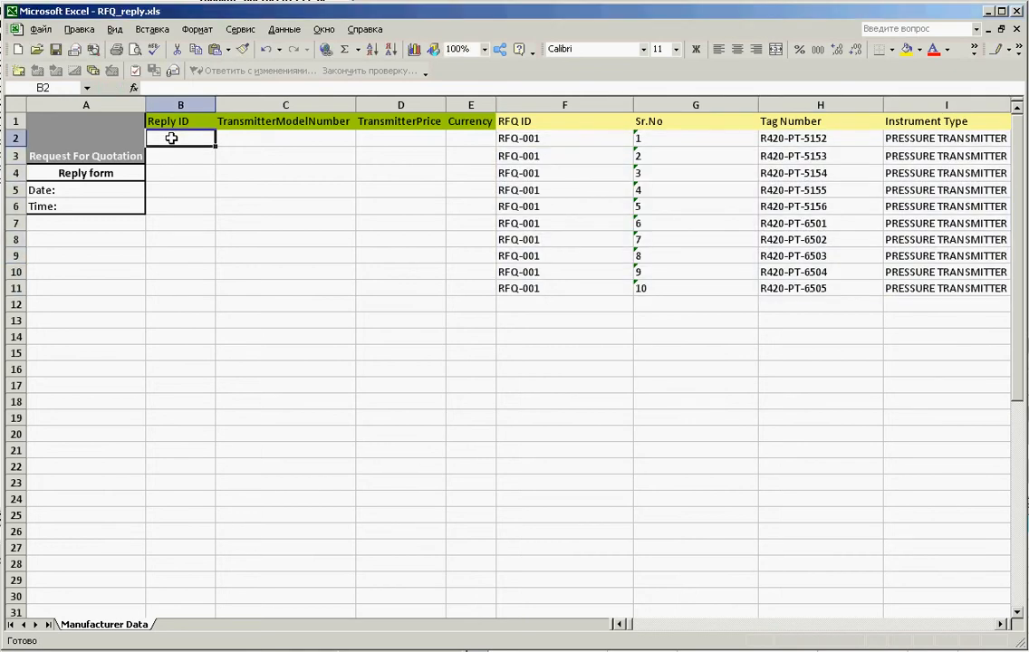
pyautogui.write('RFQ-')
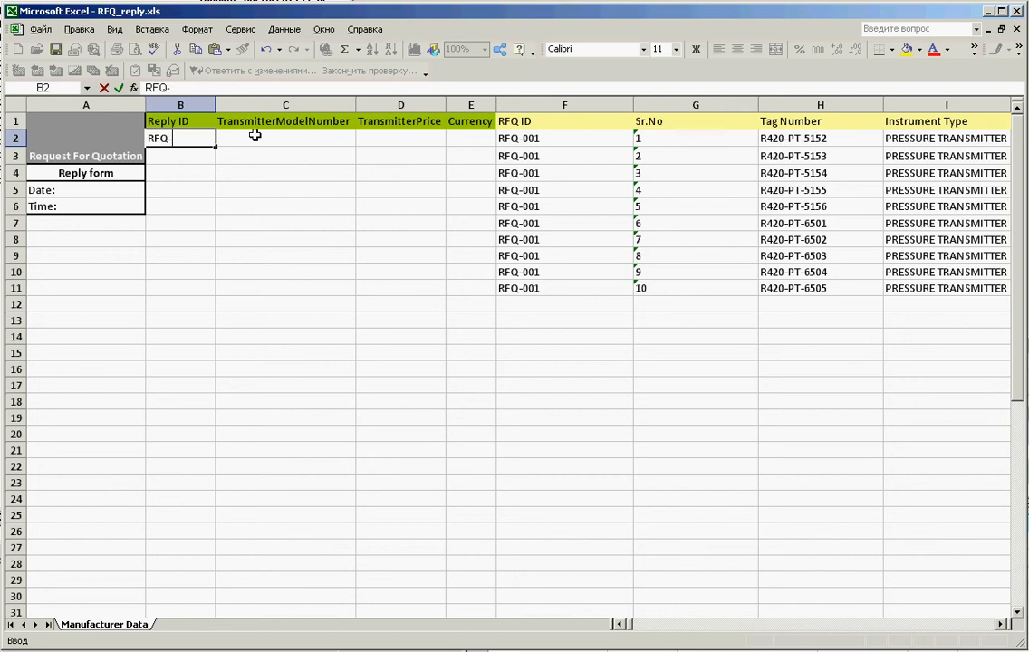
pyautogui.write('001-Repl')
pyautogui.press('Return')
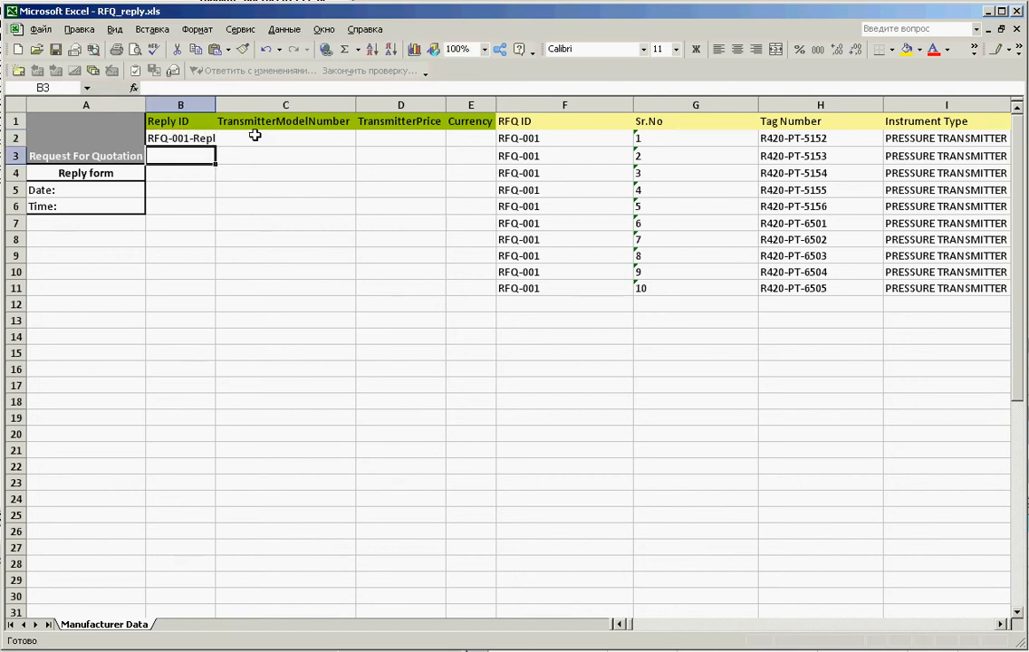
pyautogui.click(187, 137)
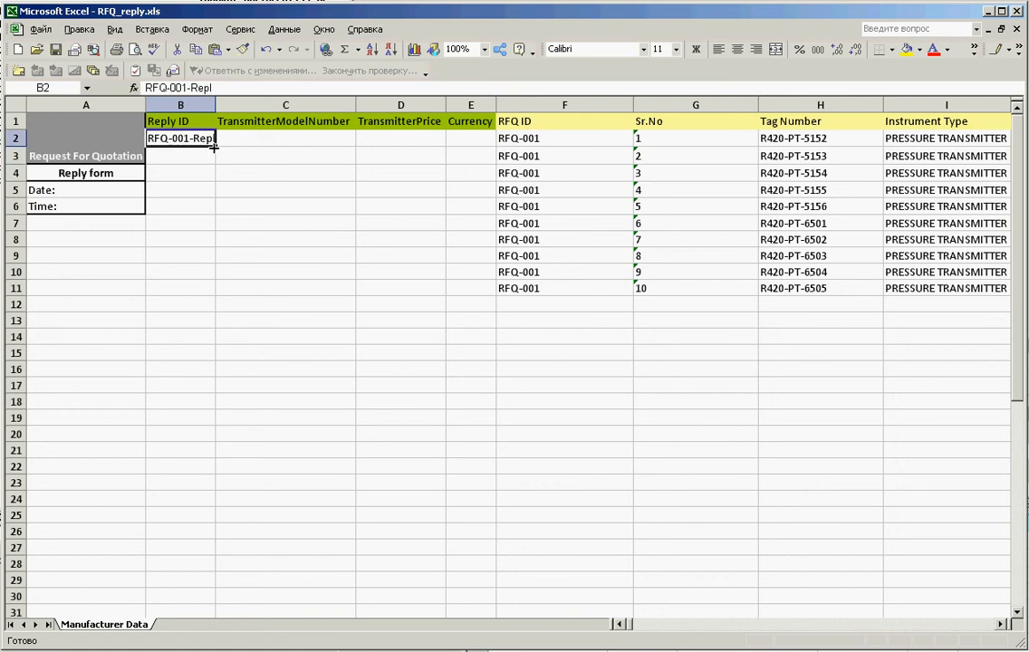
pyautogui.moveTo(214, 146); pyautogui.dragTo(204, 293)
# Step: Choose transmitter model 2051TG3A2B21BE1 for C2 and C3, and fill it down to C6 for the R420-PT-515x tags
pyautogui.click(267, 139)
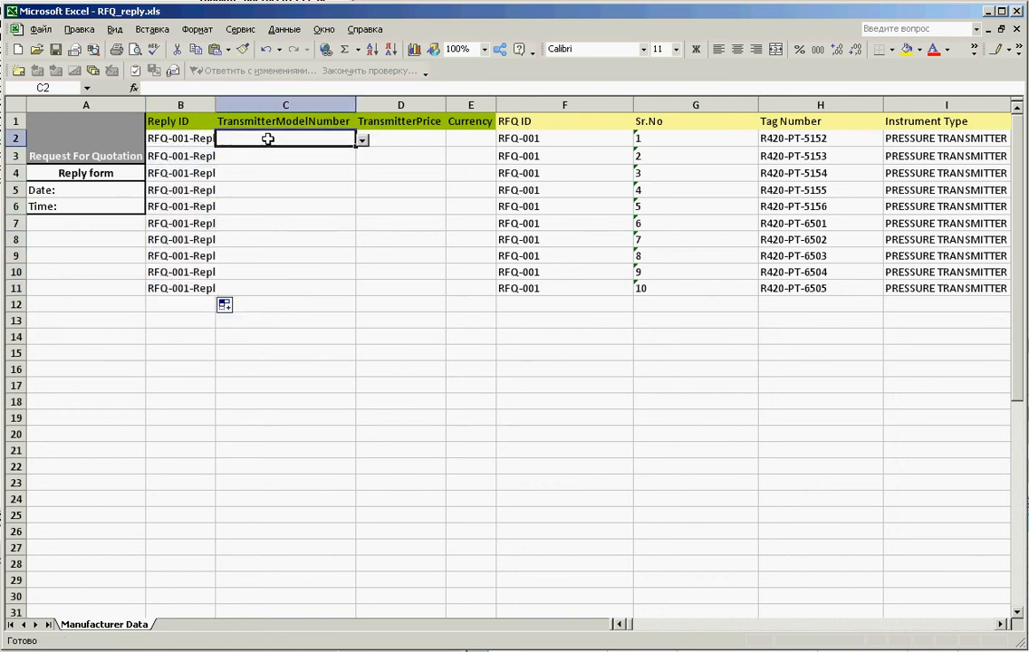
pyautogui.click(363, 141)
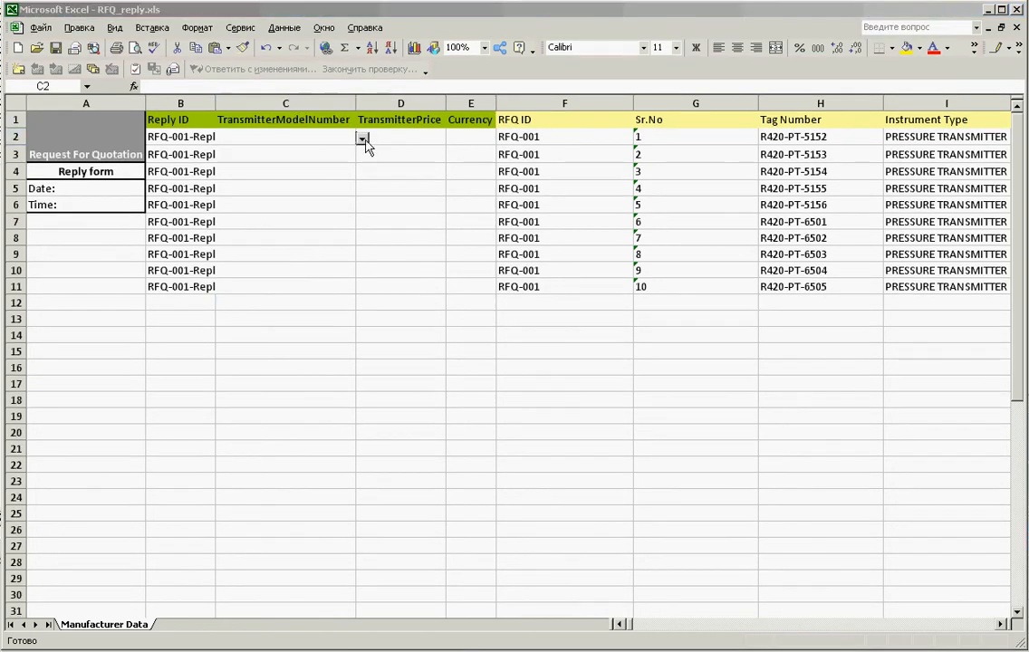
pyautogui.click(362, 141)
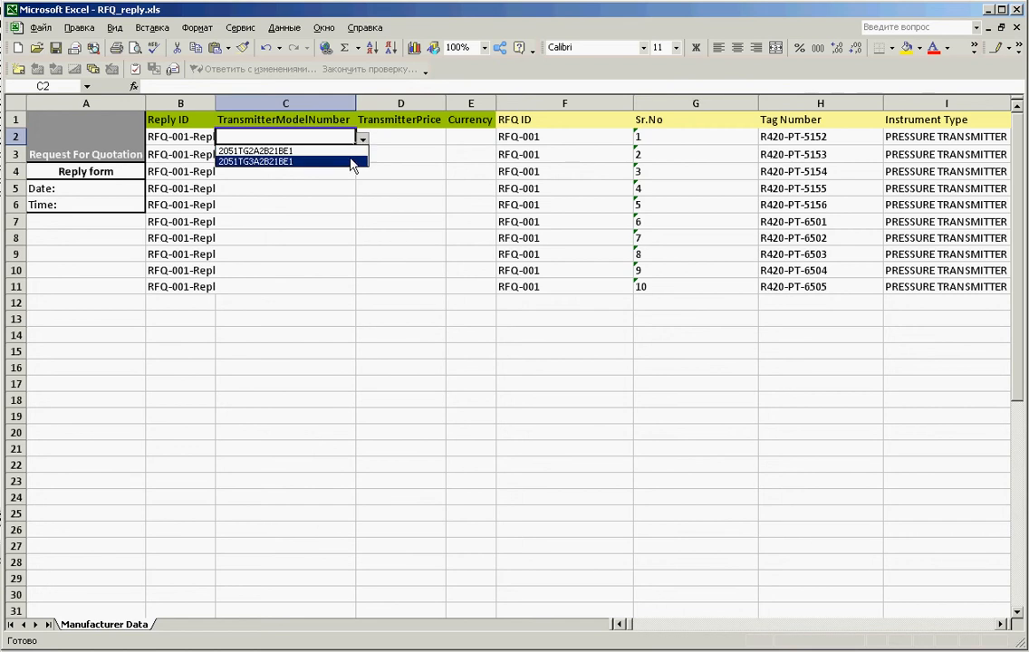
pyautogui.click(352, 163)
pyautogui.press('Return')
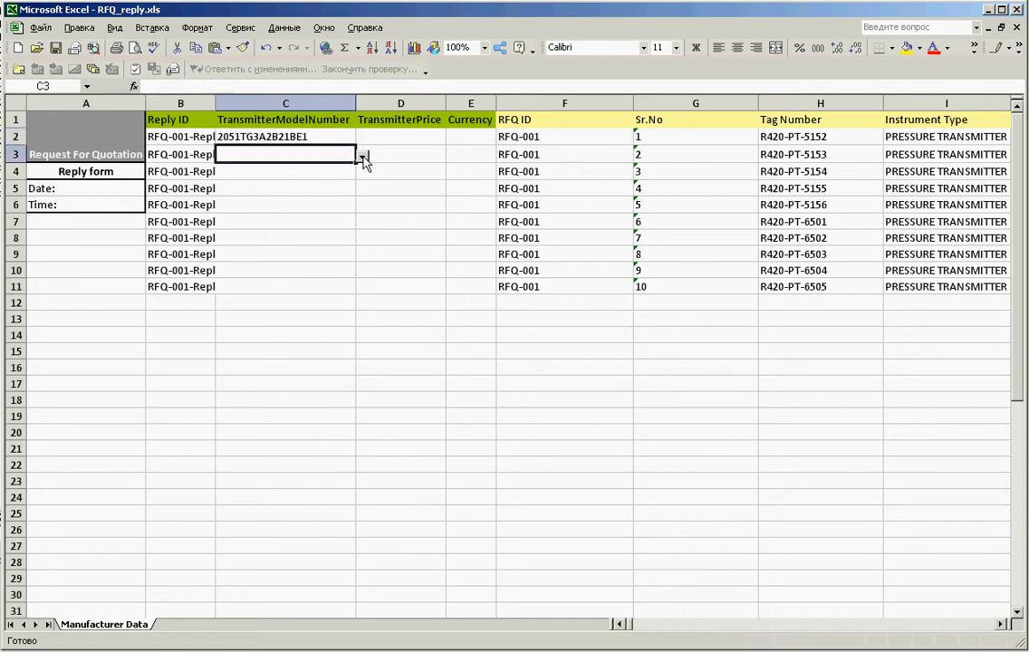
pyautogui.click(363, 158)
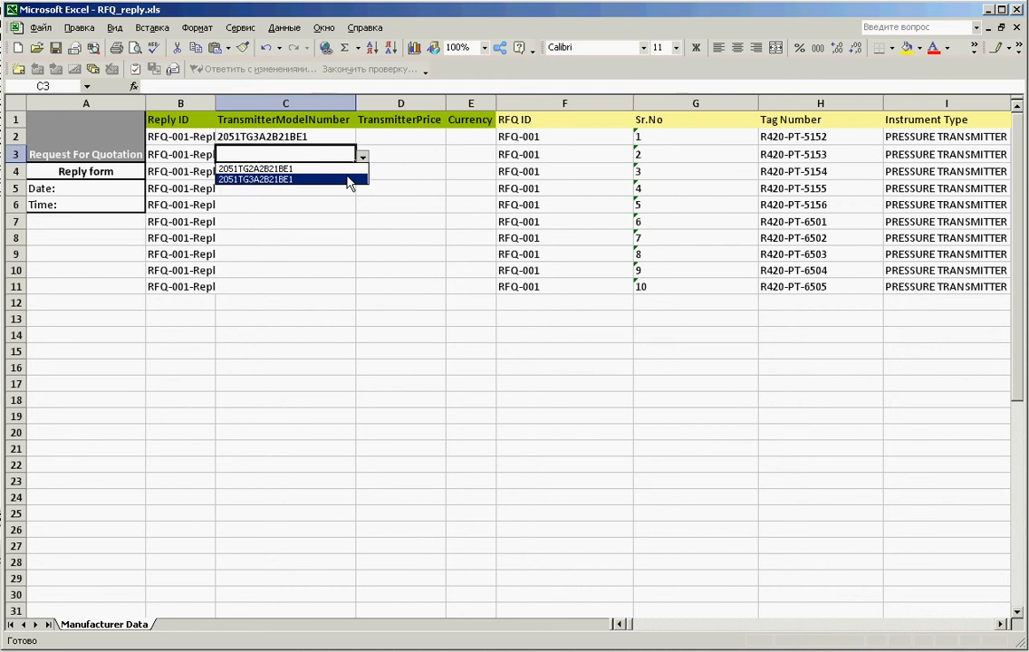
pyautogui.click(348, 179)
pyautogui.moveTo(298, 134); pyautogui.dragTo(350, 214)
# Step: Choose transmitter model 2051TG2A2B21BE1 for C7 and C8, and fill it down to C11 for the R420-PT-650x tags
pyautogui.click(334, 221)
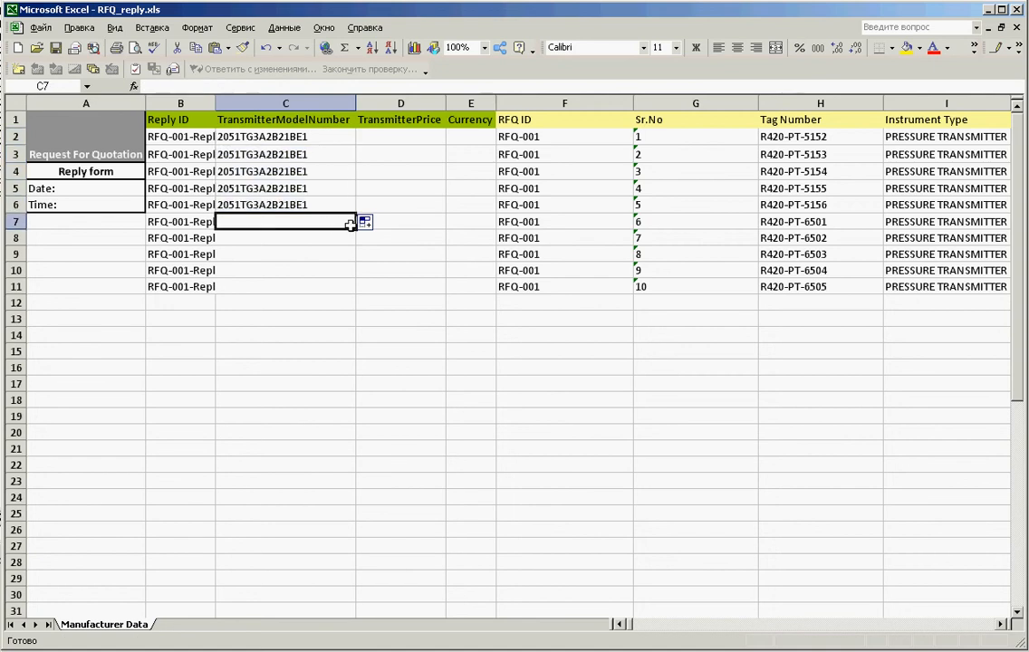
pyautogui.click(363, 224)
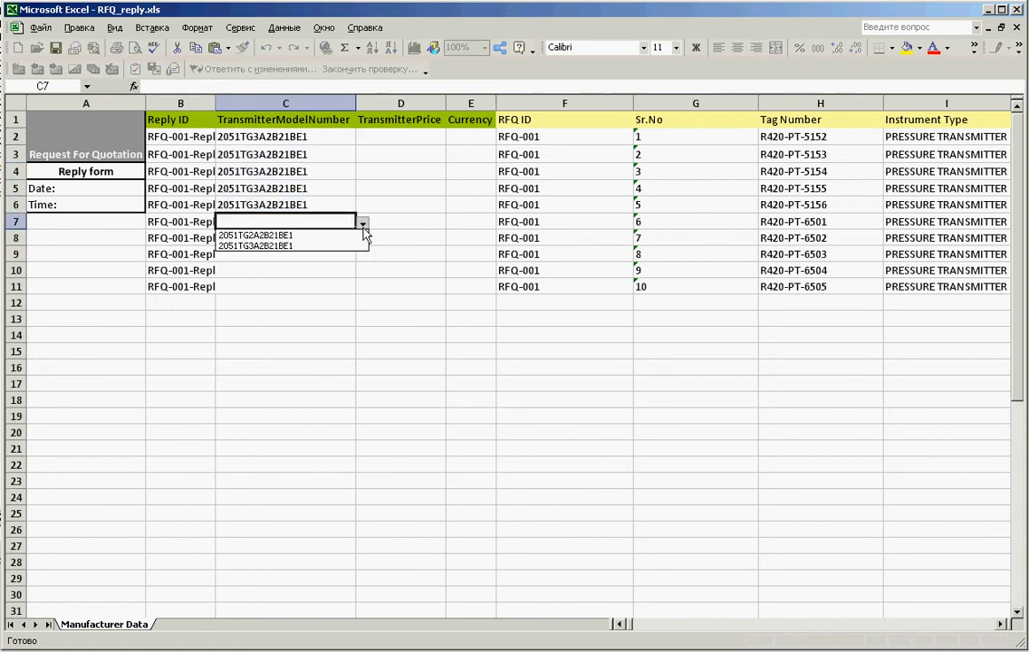
pyautogui.click(352, 236)
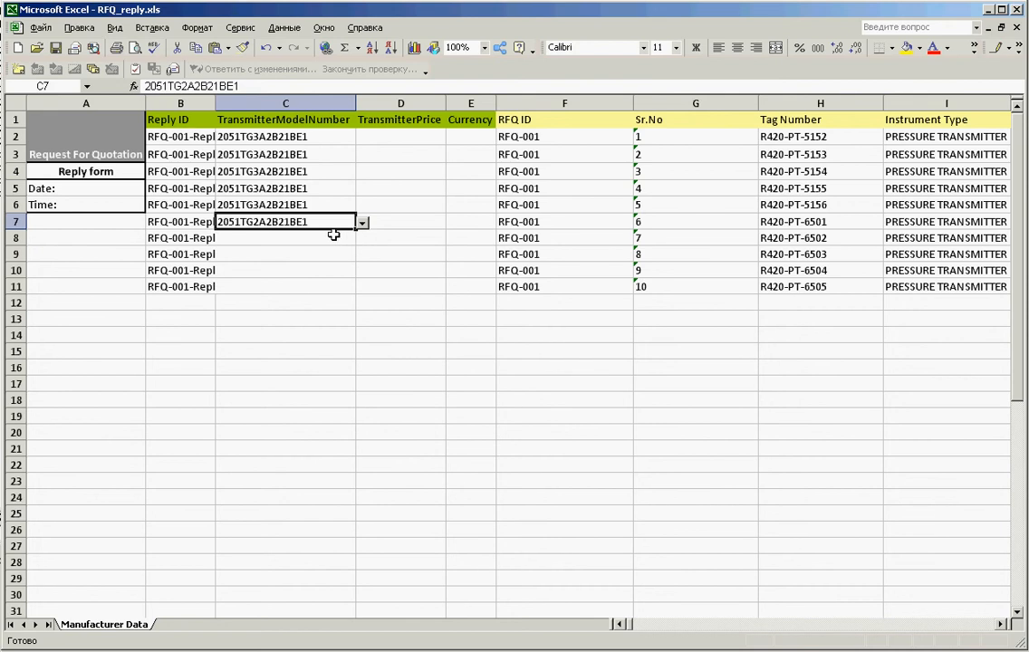
pyautogui.doubleClick(333, 237)
pyautogui.click(363, 238)
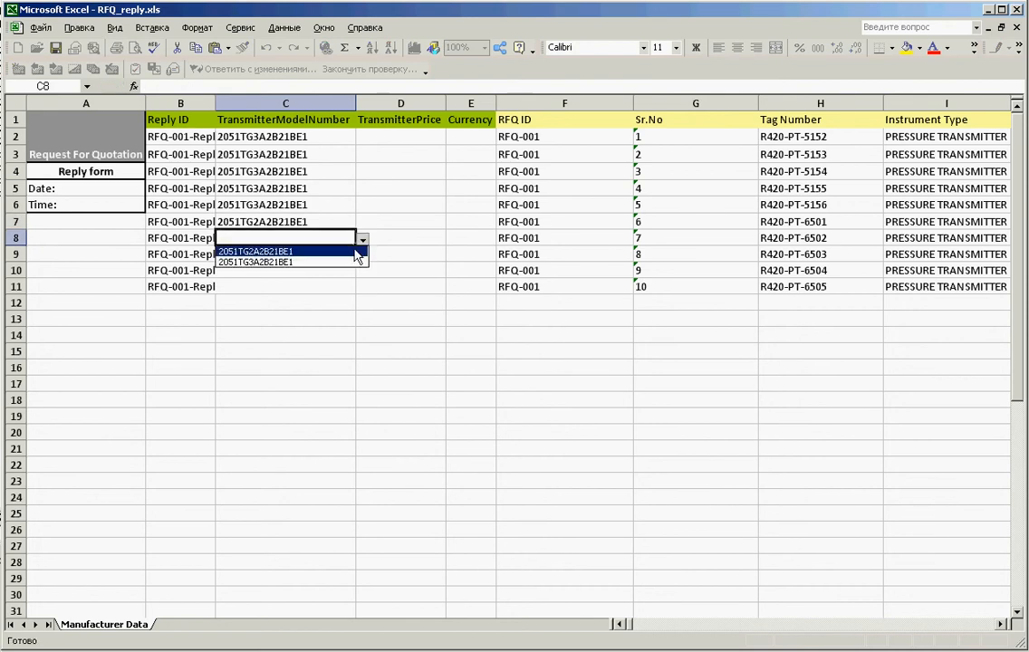
pyautogui.click(351, 252)
pyautogui.moveTo(335, 224); pyautogui.dragTo(352, 291)
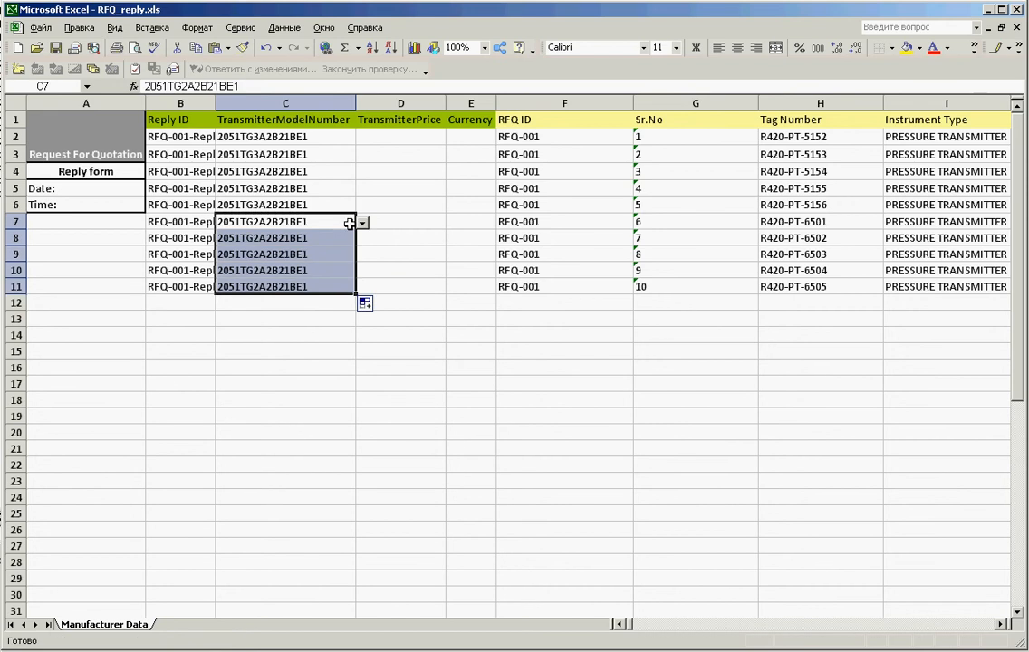
# Step: Enter 1751 as the TransmitterPrice in D2 and D3, and fill it down to D11
pyautogui.click(397, 138)
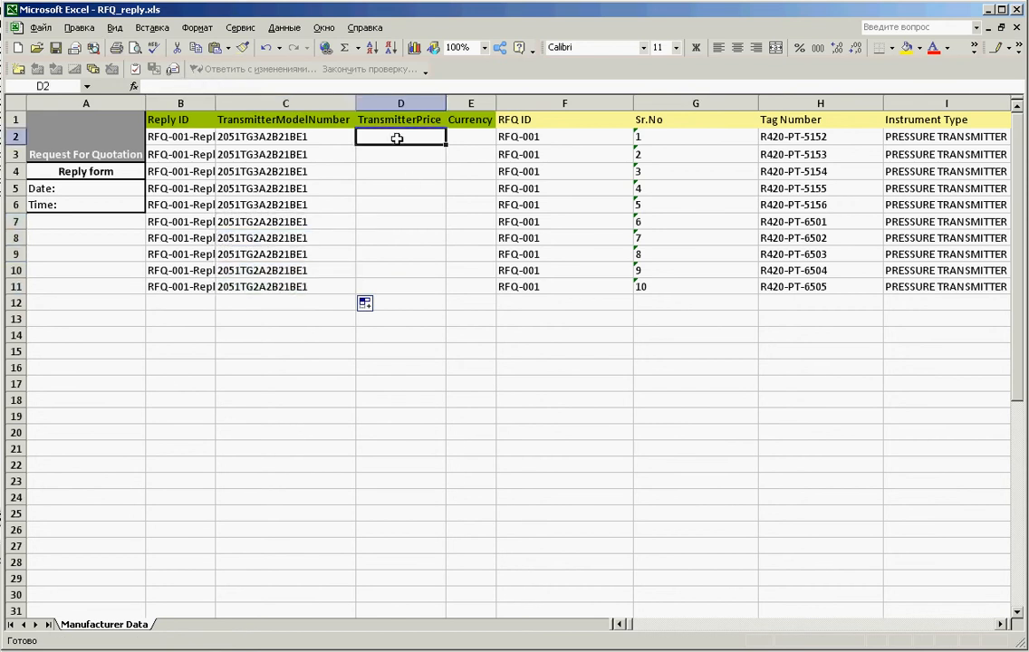
pyautogui.write('17')
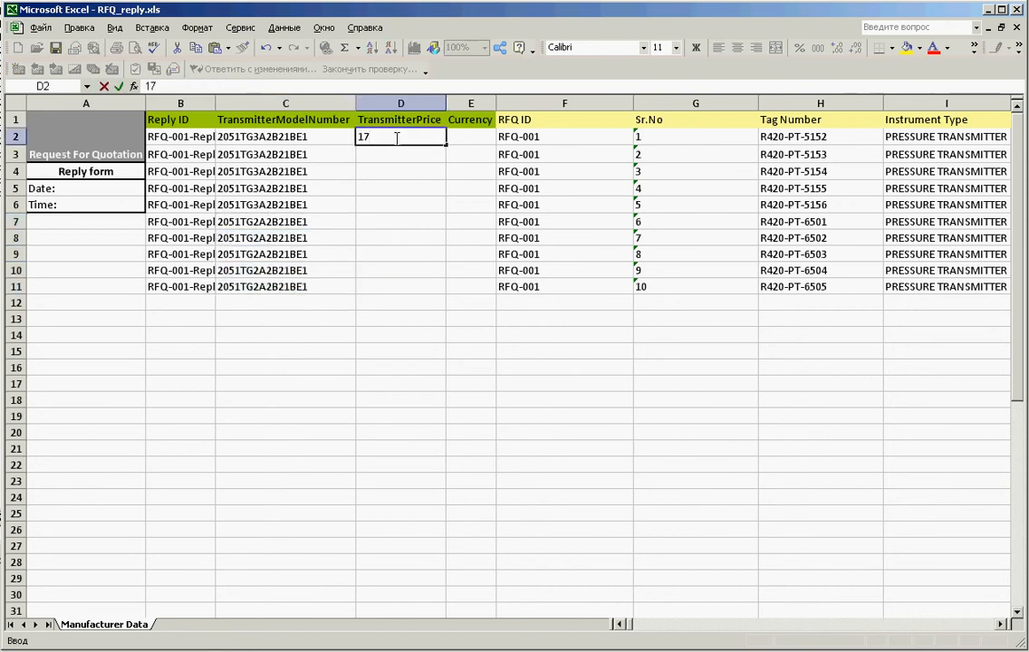
pyautogui.write('51')
pyautogui.press('Return')
pyautogui.write('17')
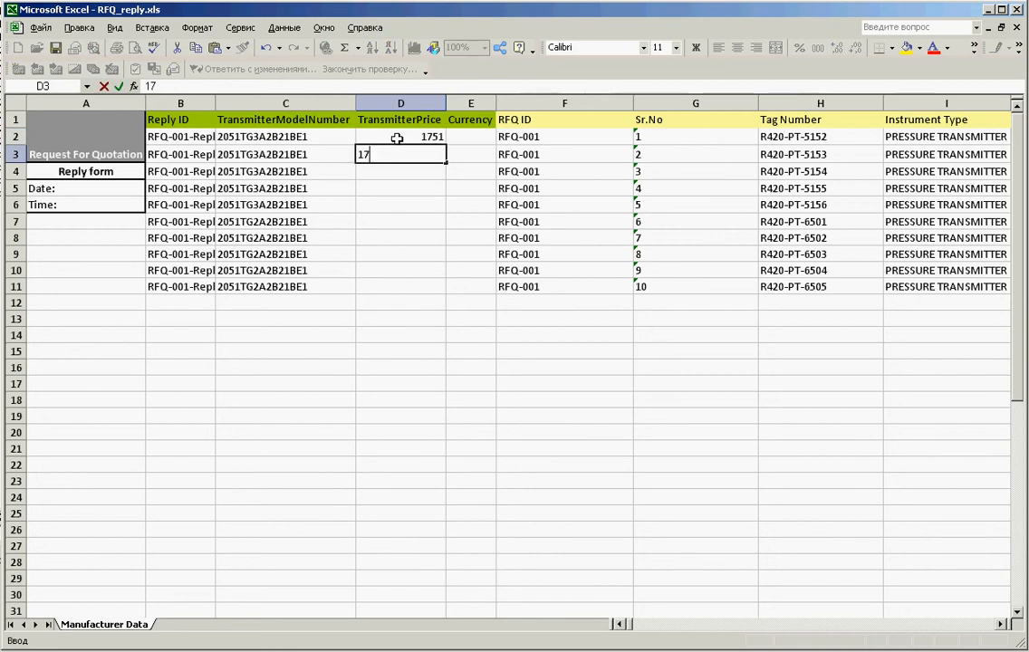
pyautogui.write('51')
pyautogui.press('Return')
pyautogui.moveTo(397, 139); pyautogui.dragTo(438, 290)
# Step: Choose USD as the Currency in E2 and fill it down to E11
pyautogui.click(464, 138)
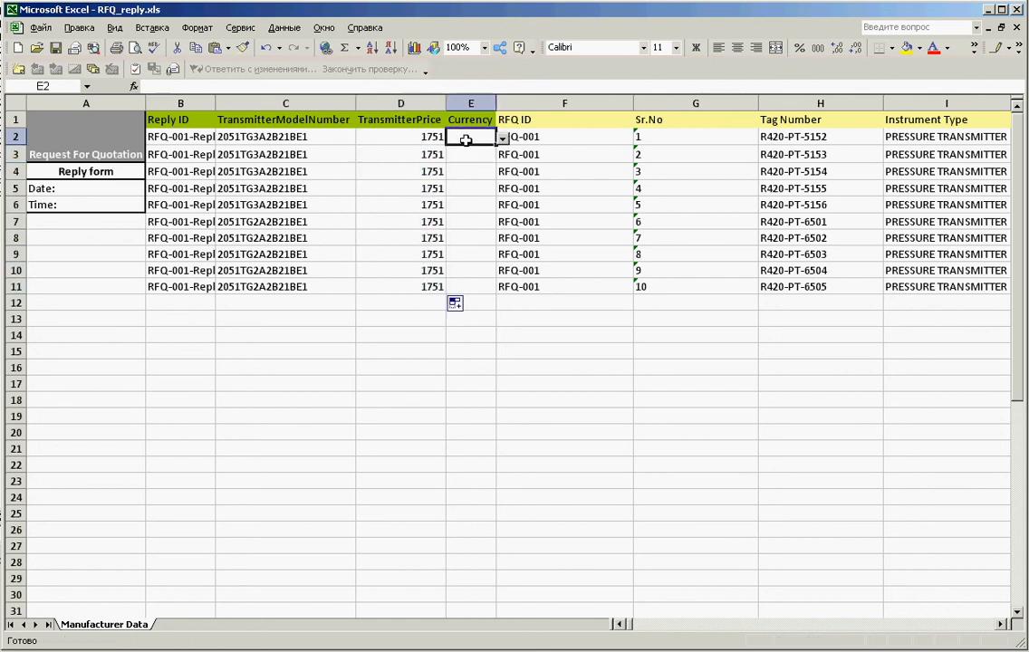
pyautogui.click(502, 139)
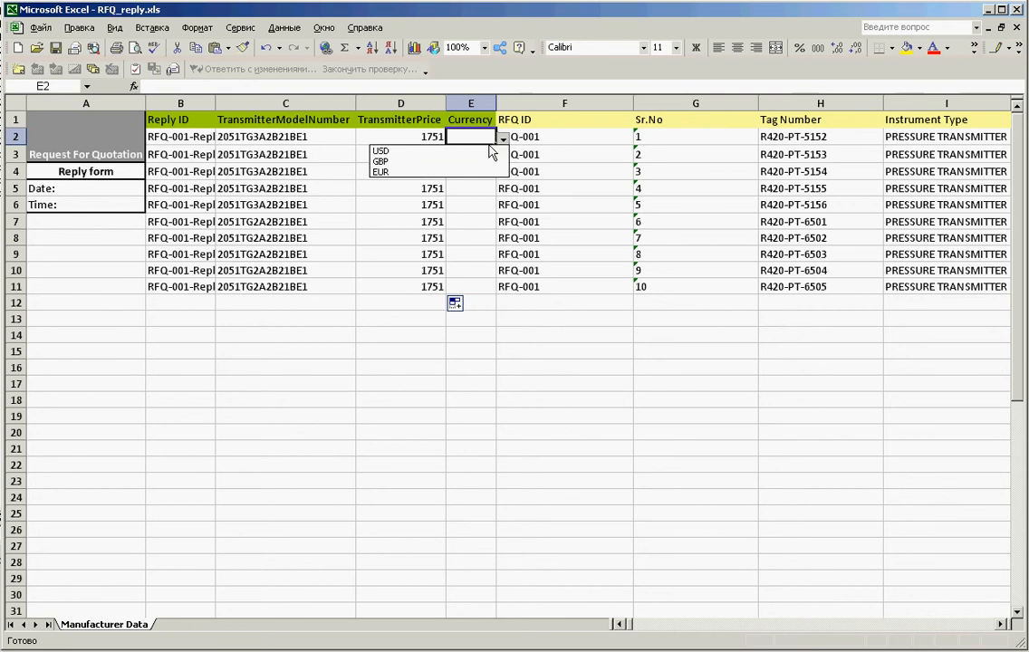
pyautogui.click(487, 151)
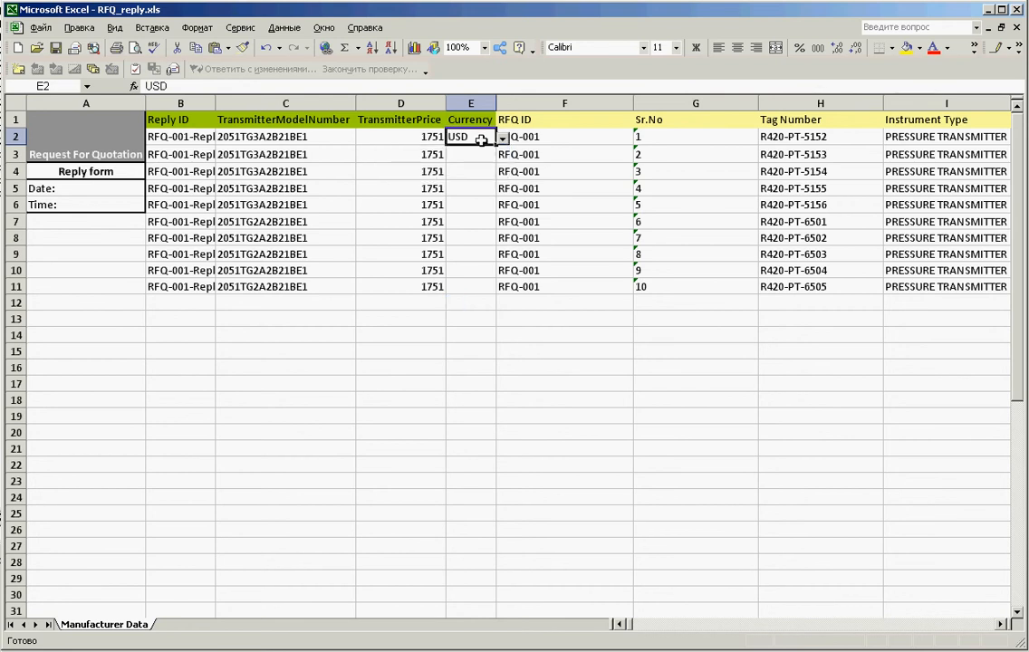
pyautogui.moveTo(495, 148); pyautogui.dragTo(494, 291)
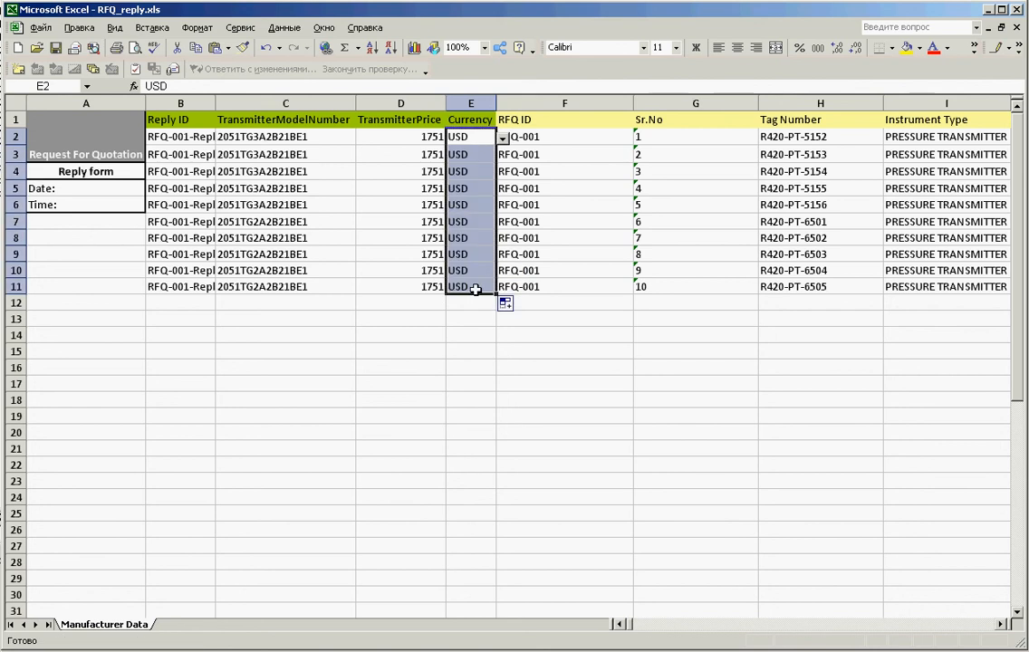
pyautogui.click(475, 288)
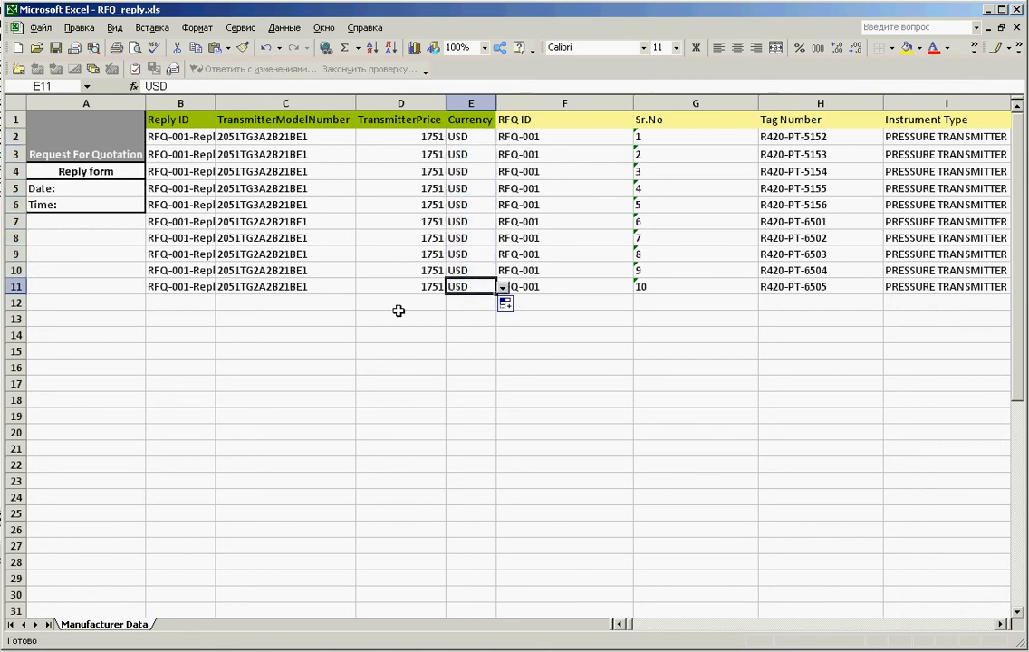
pyautogui.click(86, 335)
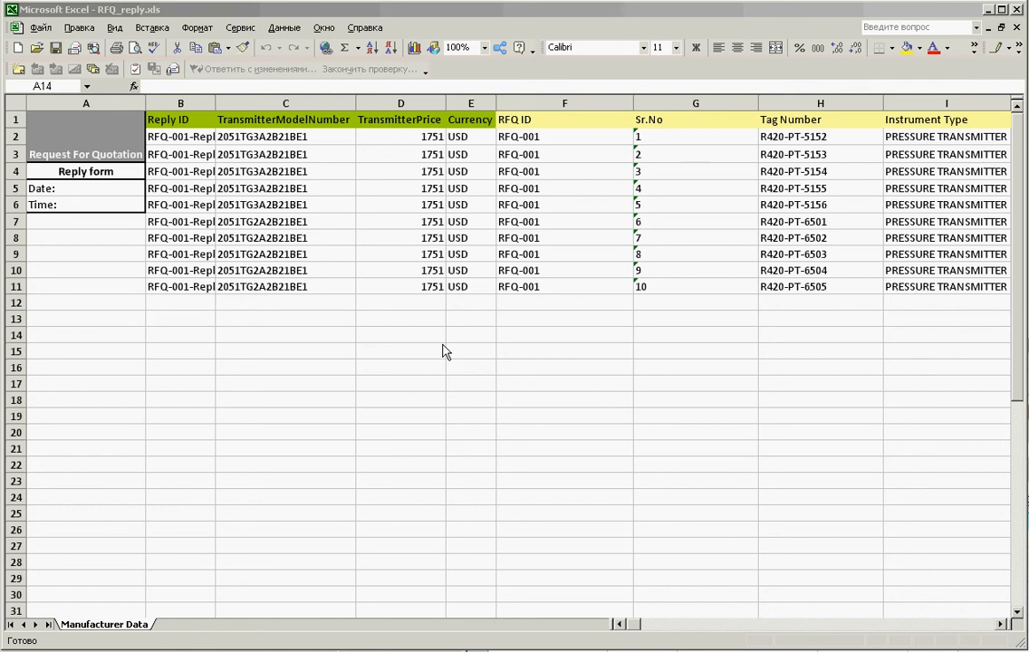
# Step: Change the Instrument Type of tag R420-PT-6501 to PUMP and enter 4 as the Operating Pressure of tag R420-PT-6503
pyautogui.click(906, 223)
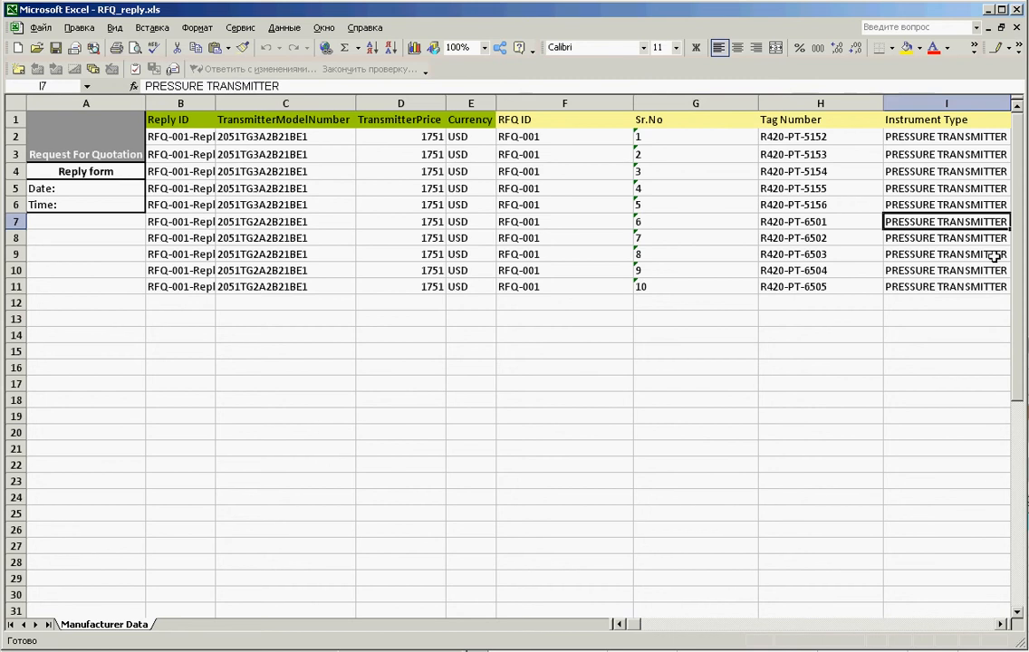
pyautogui.write('PUMP')
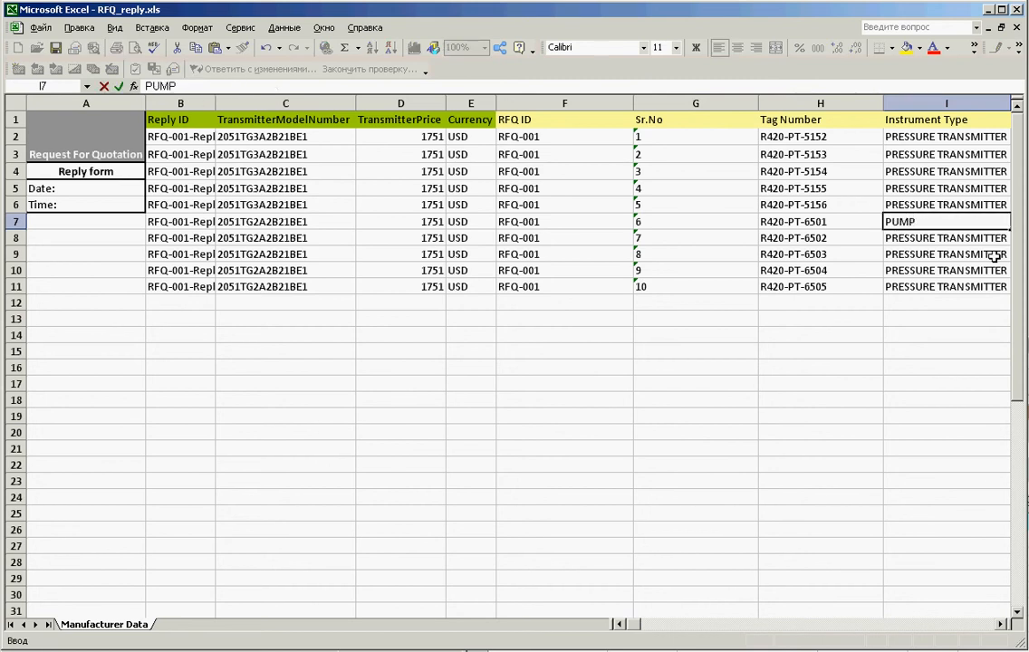
pyautogui.press('Return')
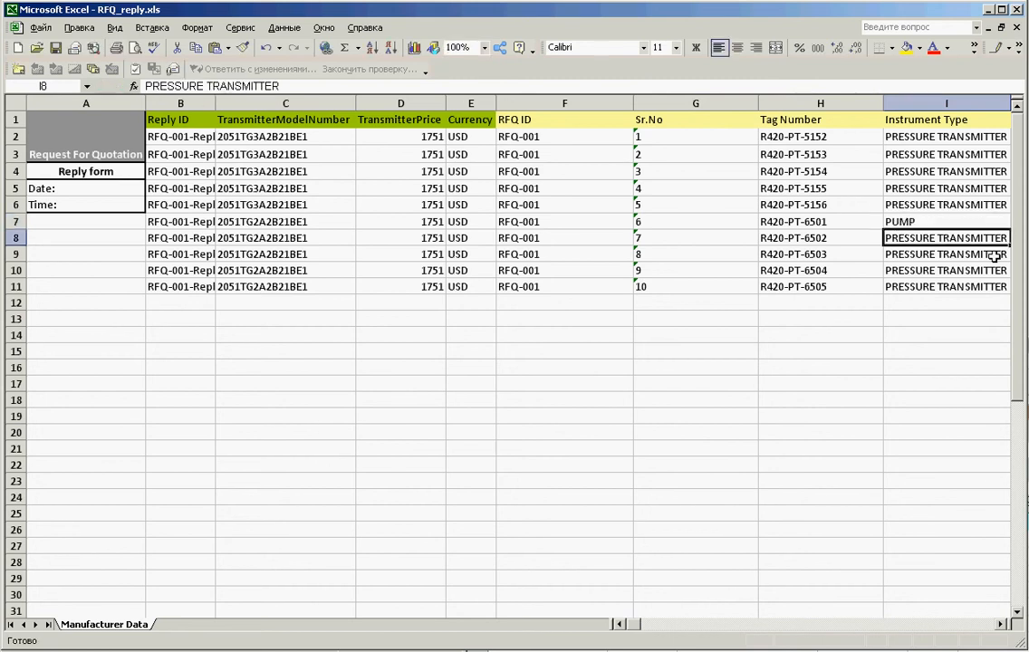
pyautogui.press('Right')
pyautogui.press('Right')
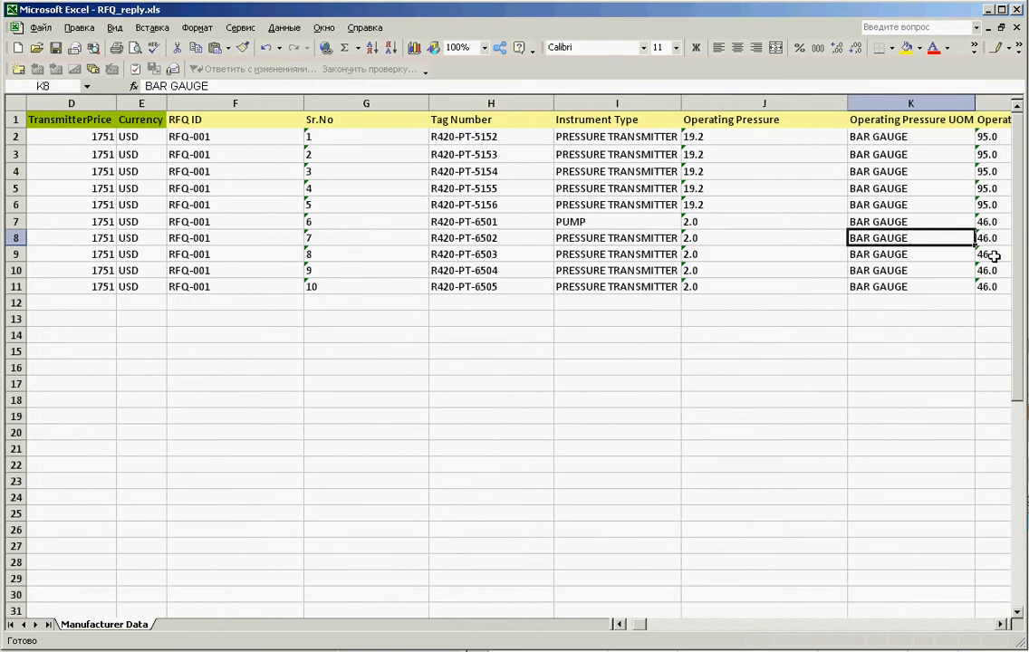
pyautogui.press('Down')
pyautogui.press('Left')
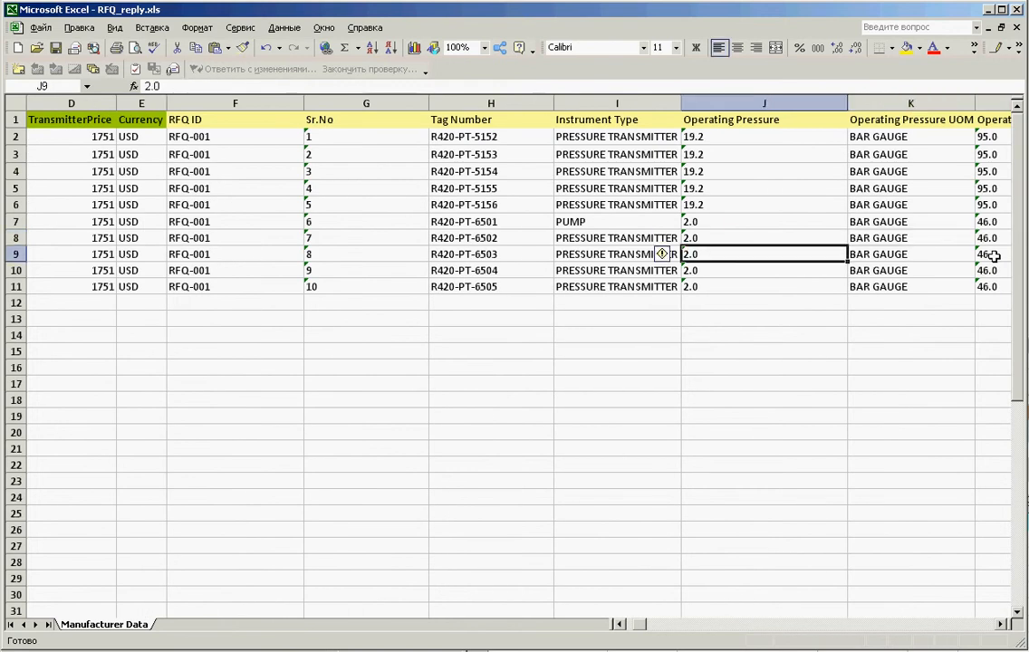
pyautogui.write('4')
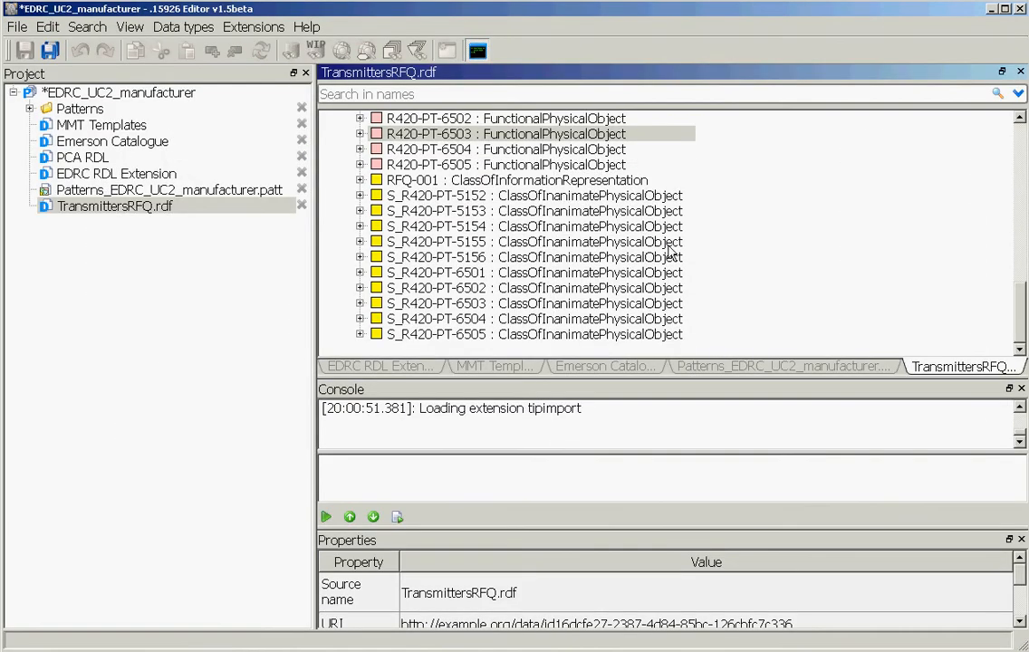
# Step: Switch to .15926 Editor, create a new data file named TransmitterRFQ_reply and open it from the project
pyautogui.click(17, 27)
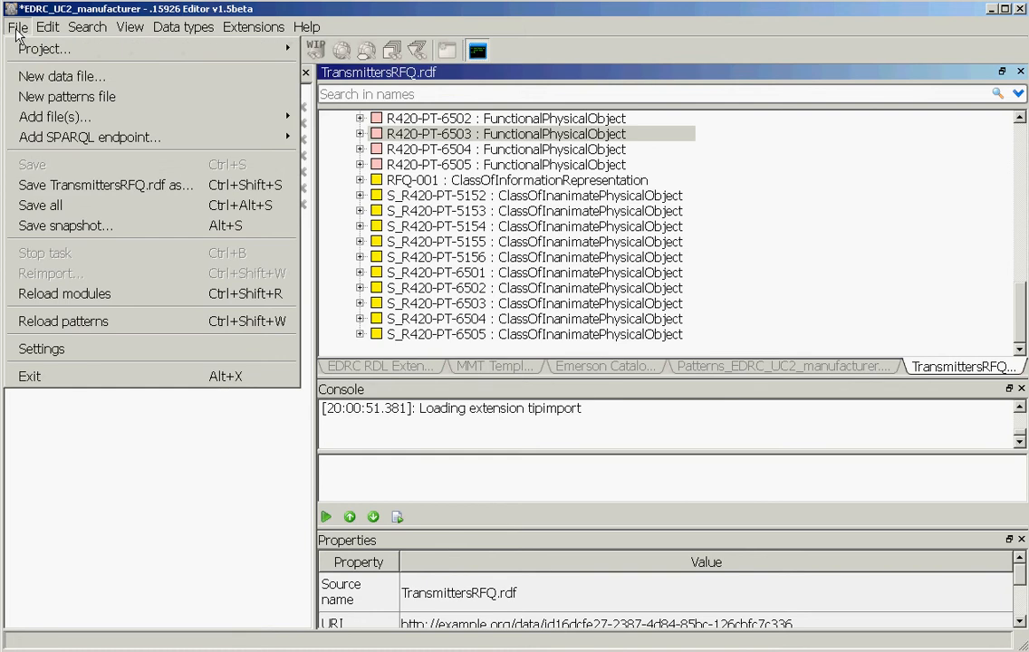
pyautogui.click(24, 78)
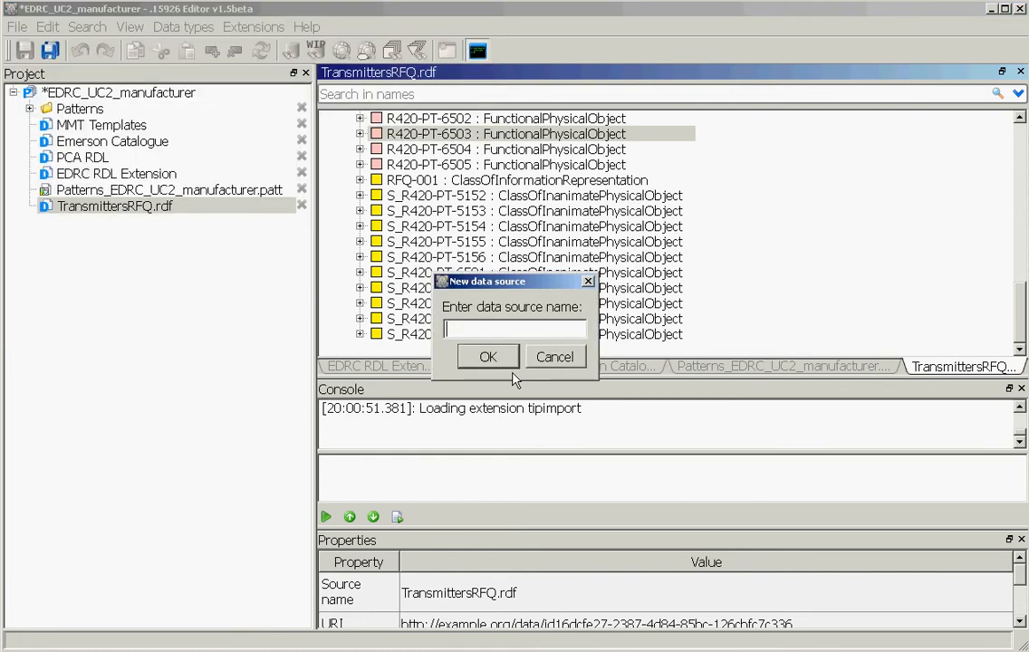
pyautogui.write('Transm')
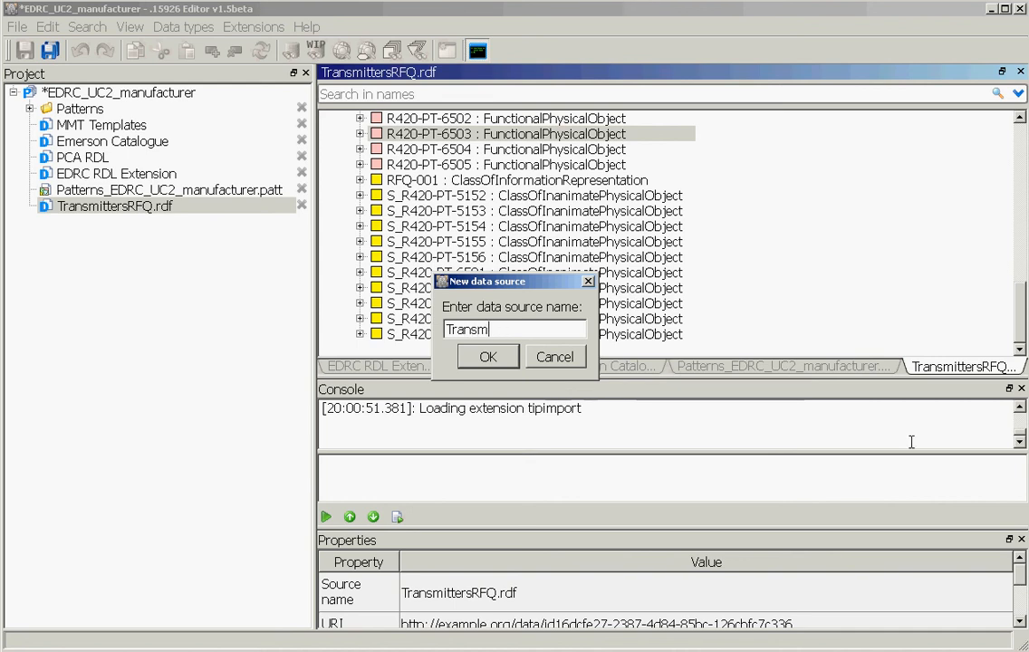
pyautogui.write('iitterRFQ_')
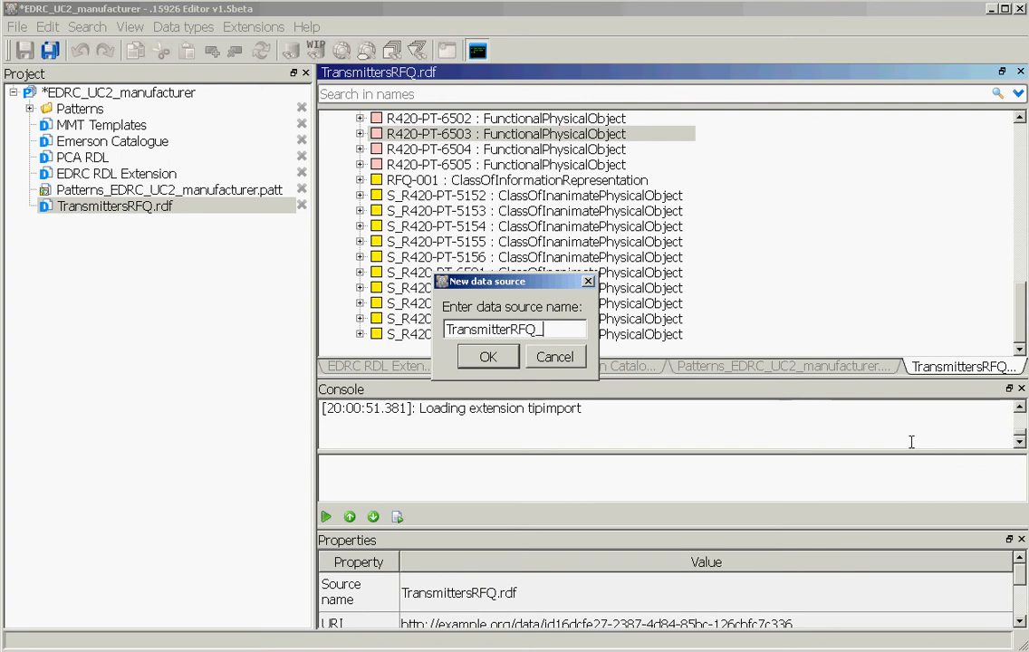
pyautogui.write('reply')
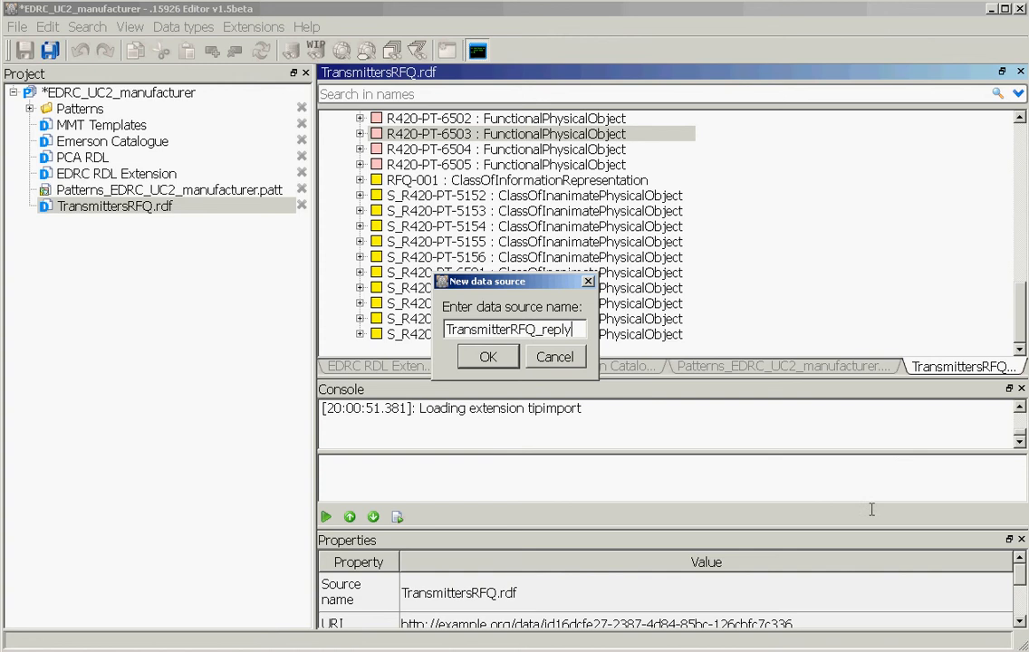
pyautogui.click(483, 357)
pyautogui.doubleClick(154, 223)
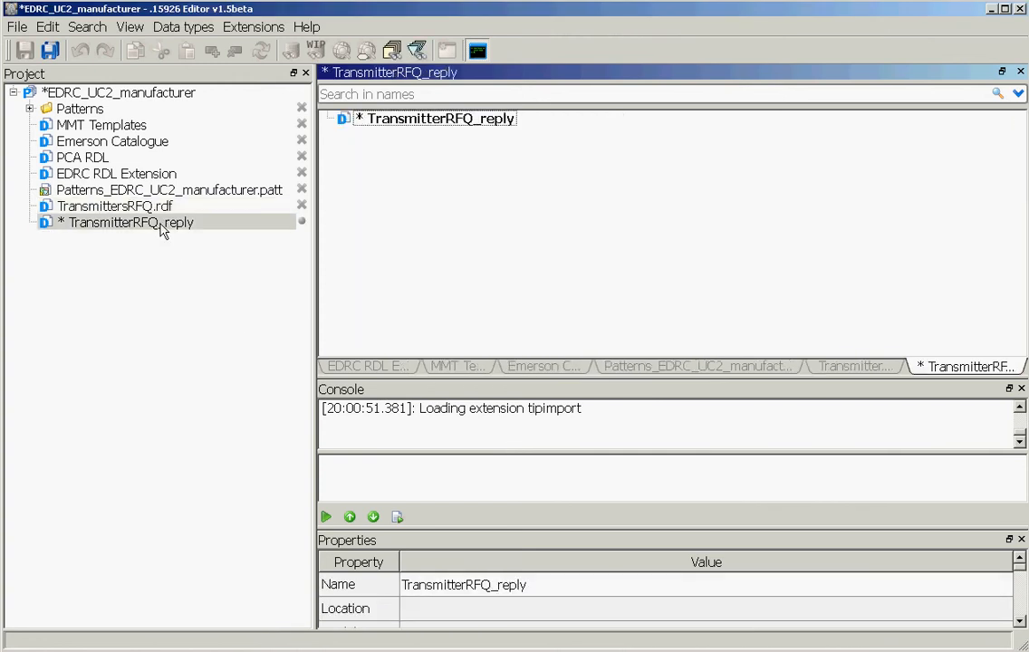
# Step: Import the RFQ_reply.xls Manufacturer Data sheet into the reply data source using the RFQFormModel.mmttpl pattern
pyautogui.click(253, 28)
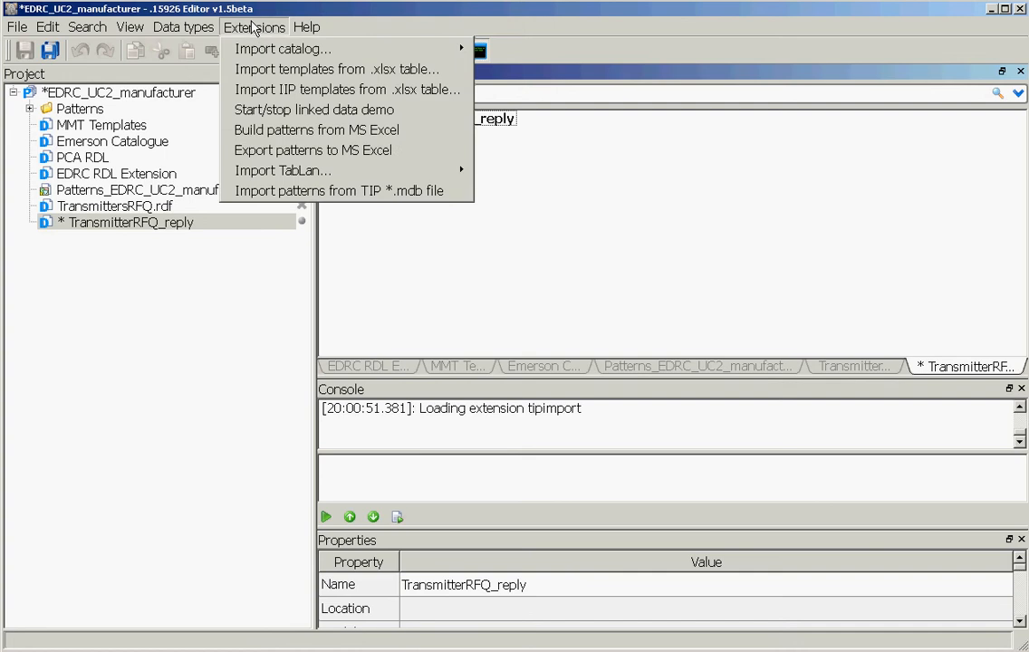
pyautogui.click(276, 136)
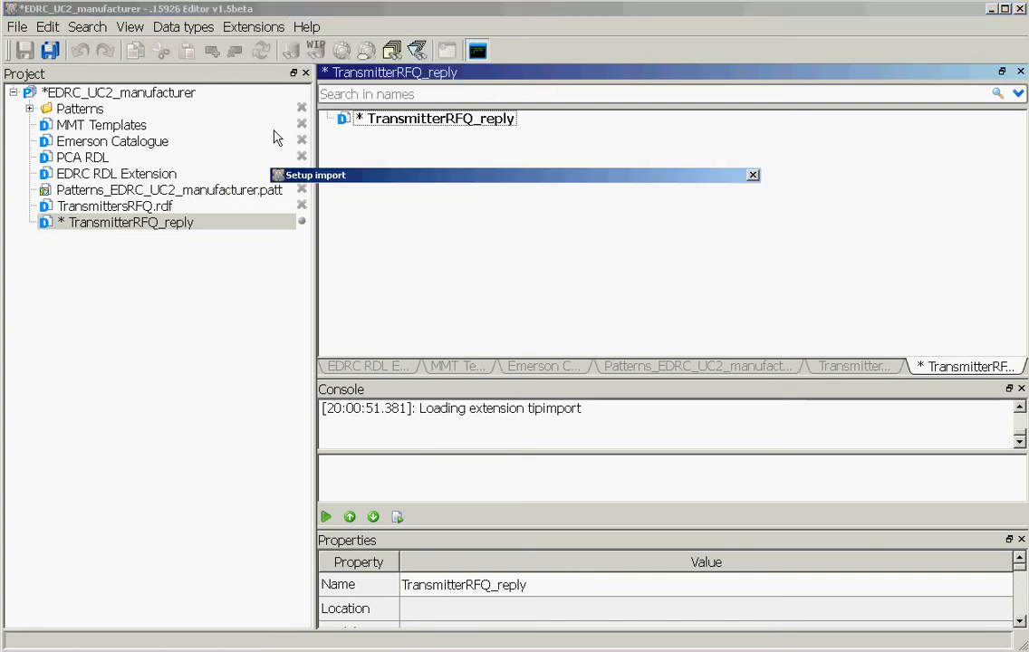
pyautogui.click(743, 204)
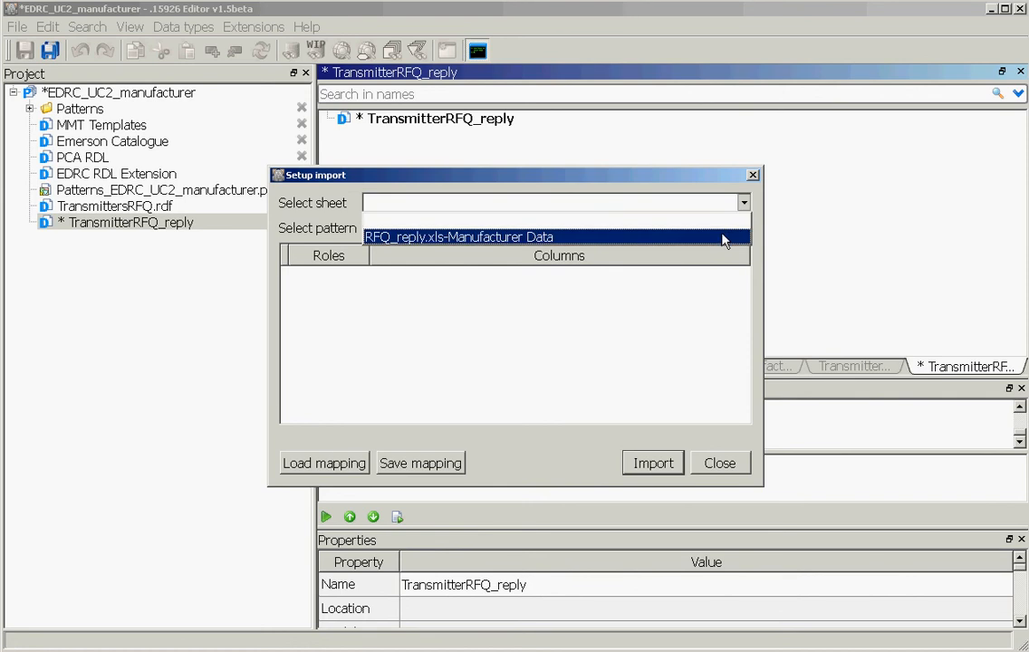
pyautogui.click(723, 237)
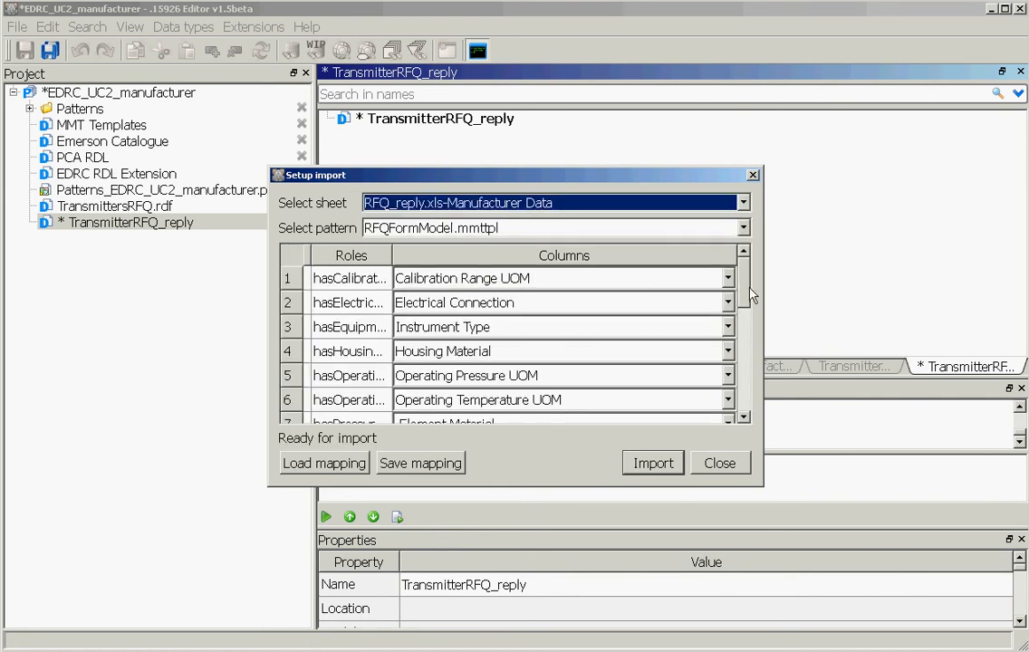
pyautogui.click(746, 271)
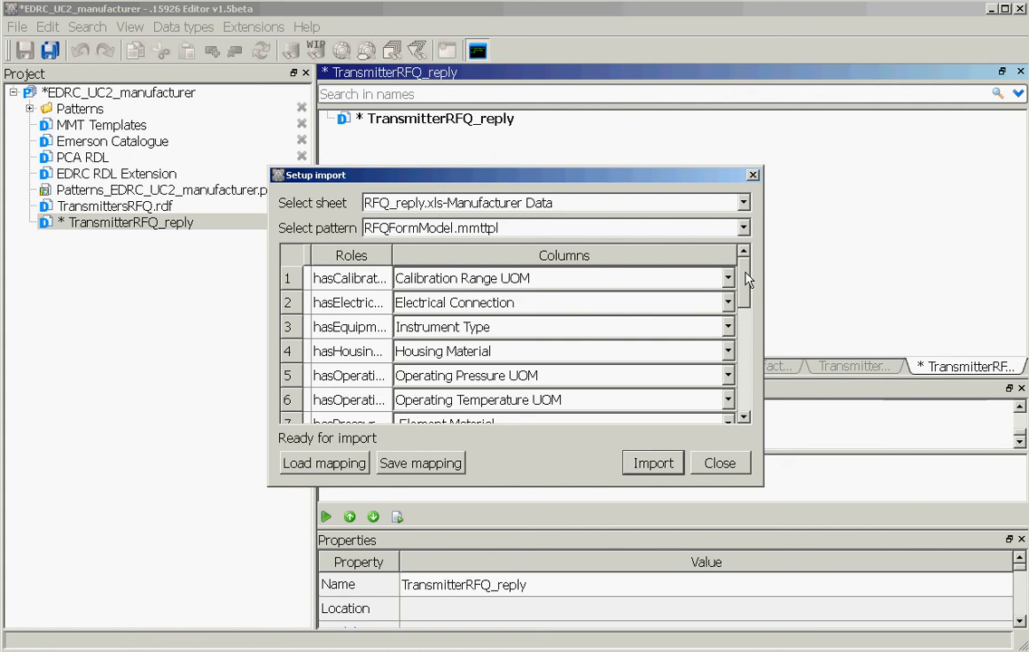
pyautogui.moveTo(748, 279)
pyautogui.mouseDown()
pyautogui.moveTo(745, 380)
pyautogui.moveTo(741, 276)
pyautogui.mouseUp()
pyautogui.click(664, 470)
# Step: Load the Emerson_Offer_To_RDF.json mapping, import the sheet's offer data with it and close the import setup
pyautogui.click(323, 463)
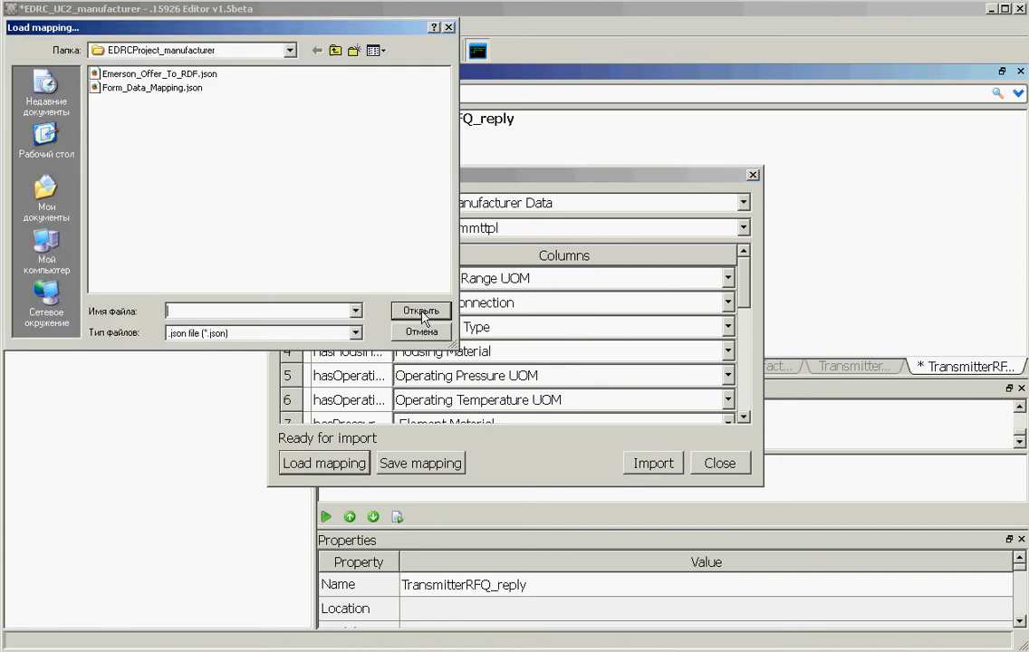
pyautogui.click(136, 74)
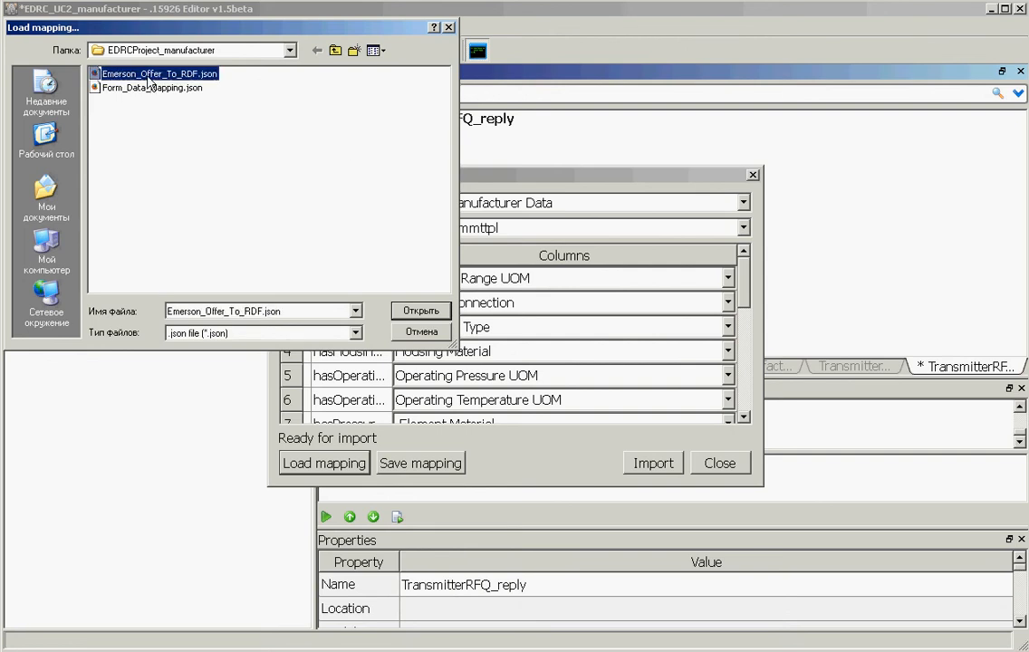
pyautogui.click(421, 311)
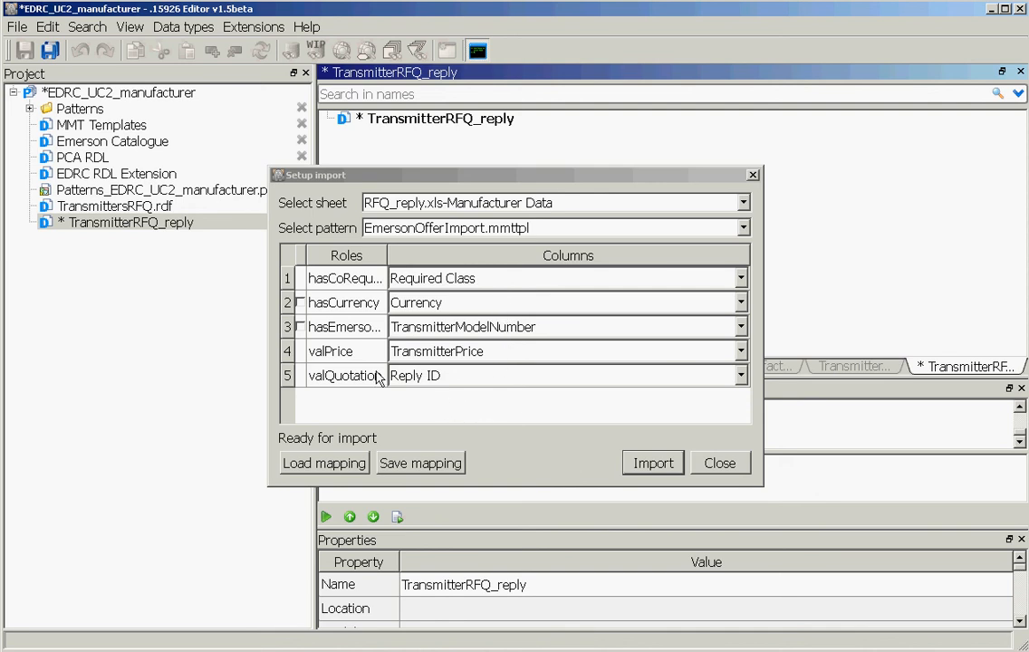
pyautogui.click(643, 465)
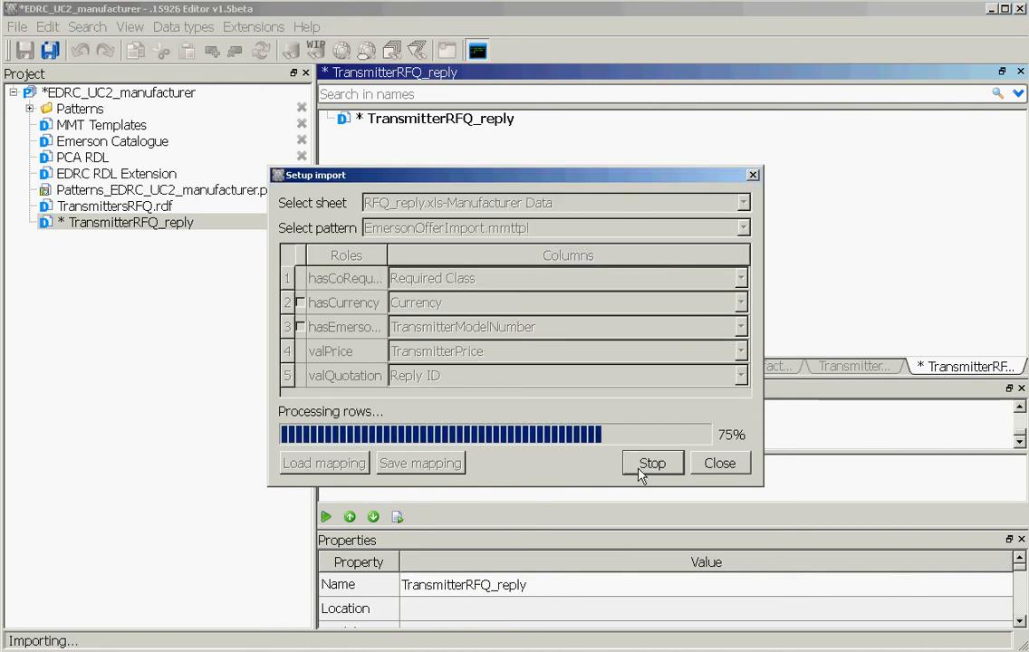
pyautogui.click(720, 464)
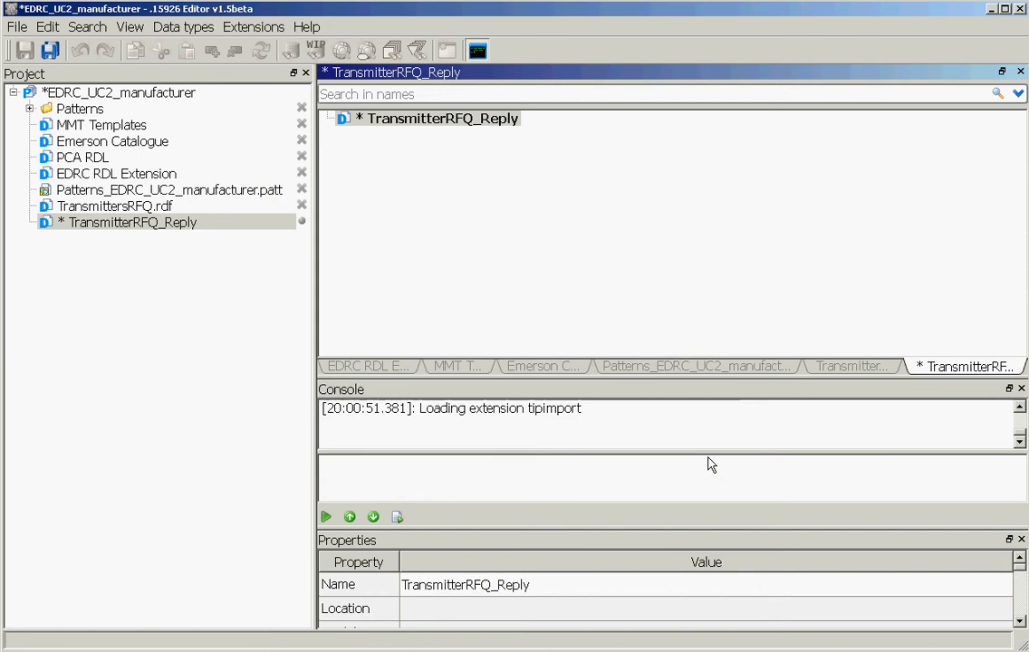
# Step: Save the TransmitterRFQ_Reply data source as an RDF/XML file named TransmitterRFQ_Reply in the EDRCProject_manufacturer folder
pyautogui.click(178, 224)
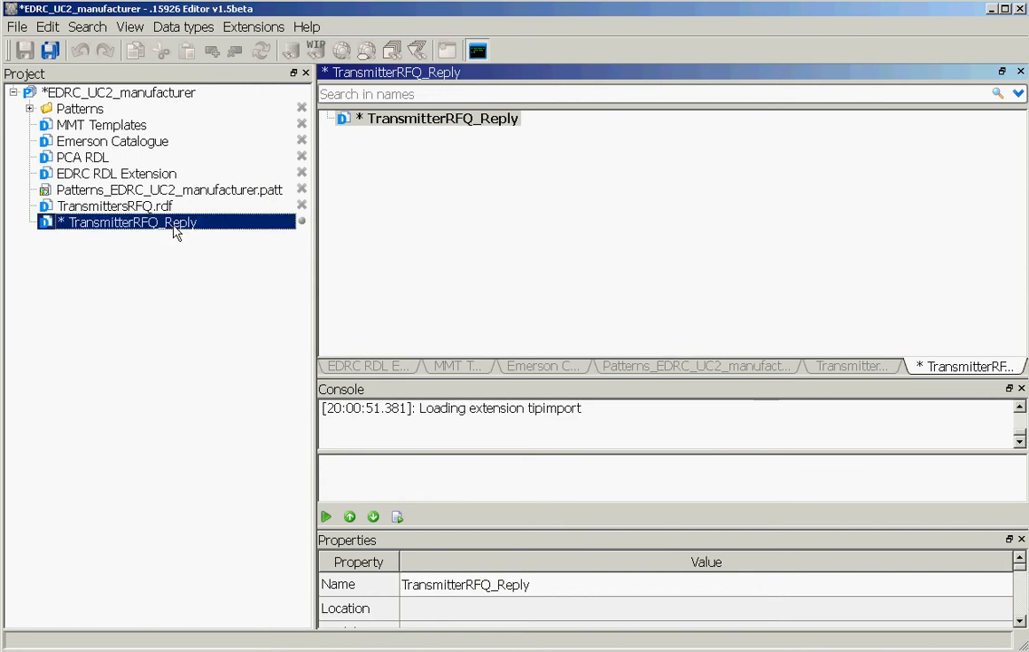
pyautogui.rightClick(174, 227)
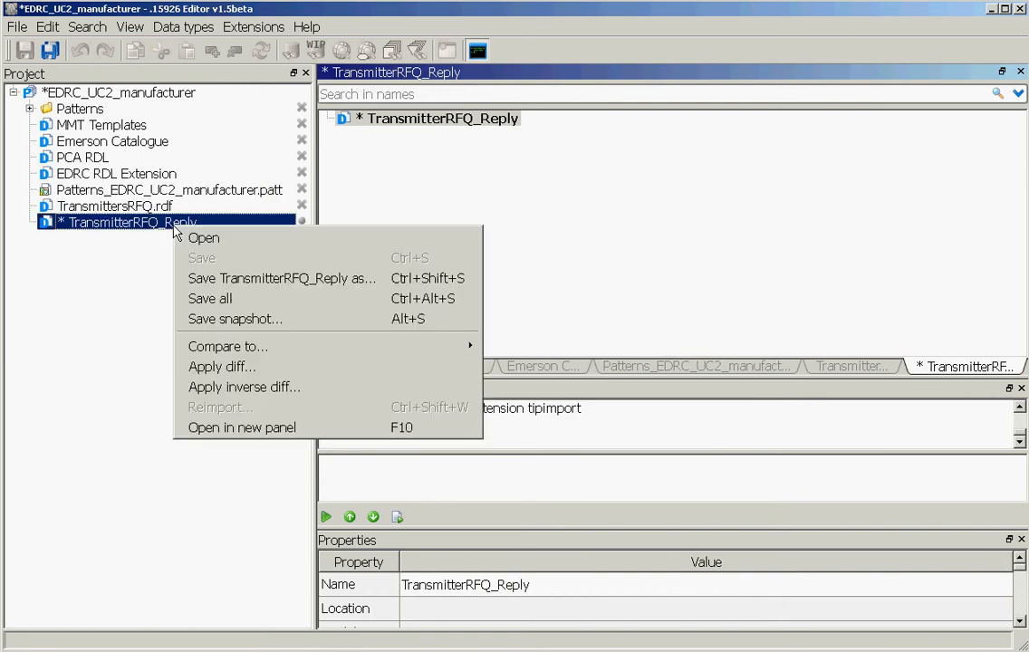
pyautogui.click(240, 278)
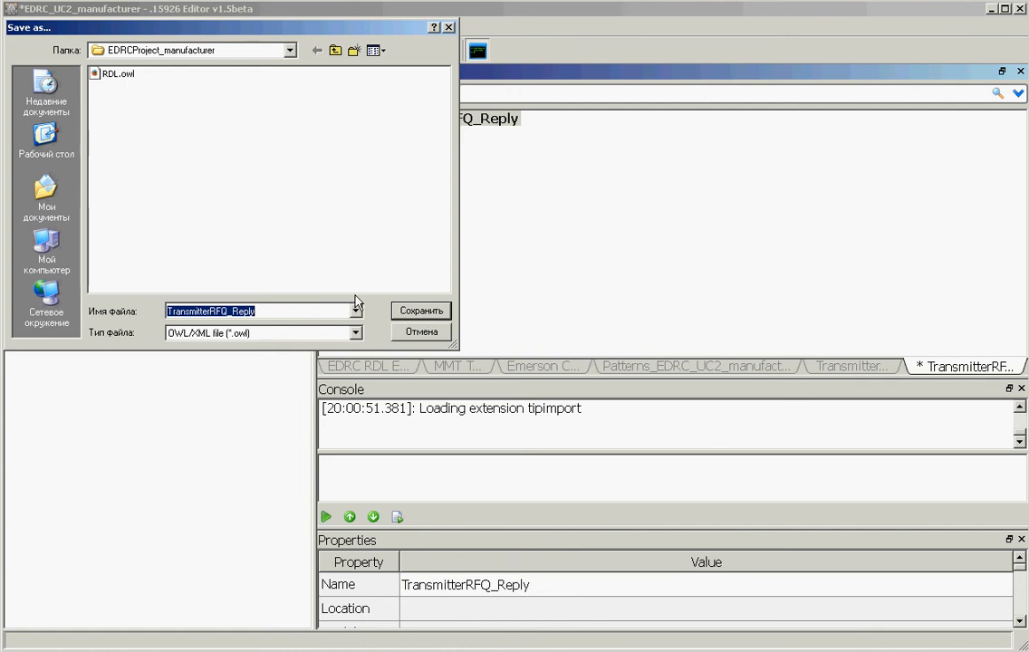
pyautogui.click(356, 333)
pyautogui.click(340, 348)
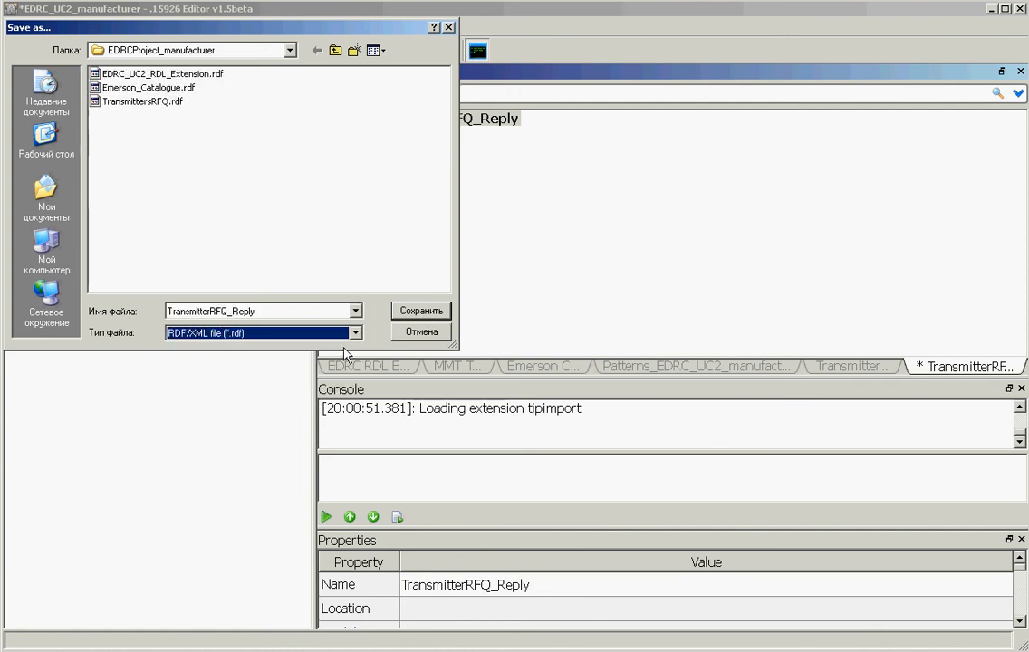
pyautogui.click(405, 312)
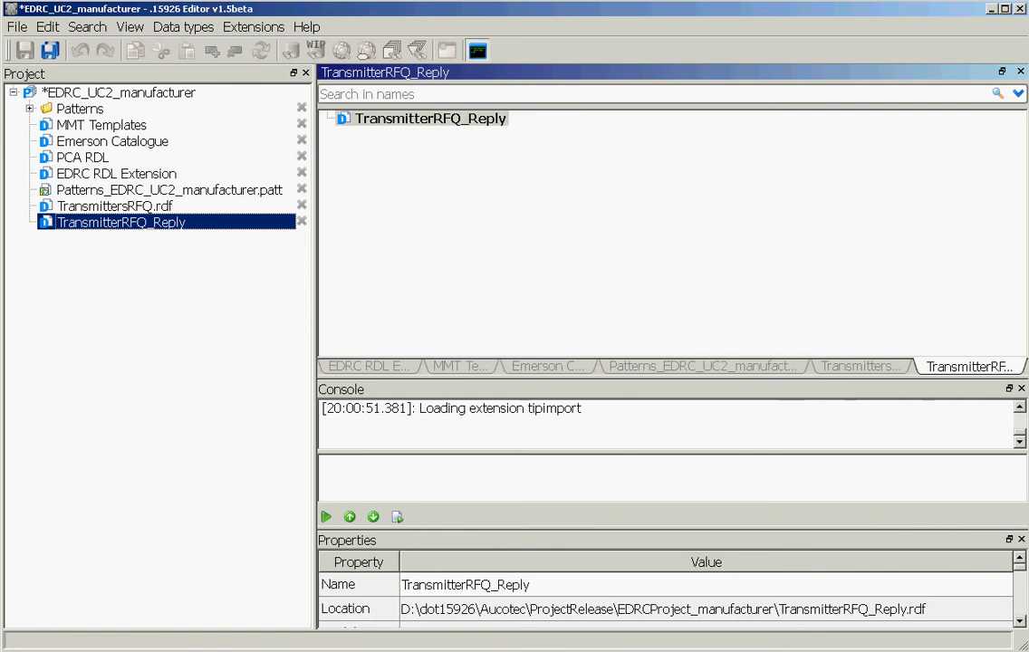
# Step: Compare the TransmittersRFQ.rdf data source to TransmitterRFQ_Reply
pyautogui.rightClick(125, 211)
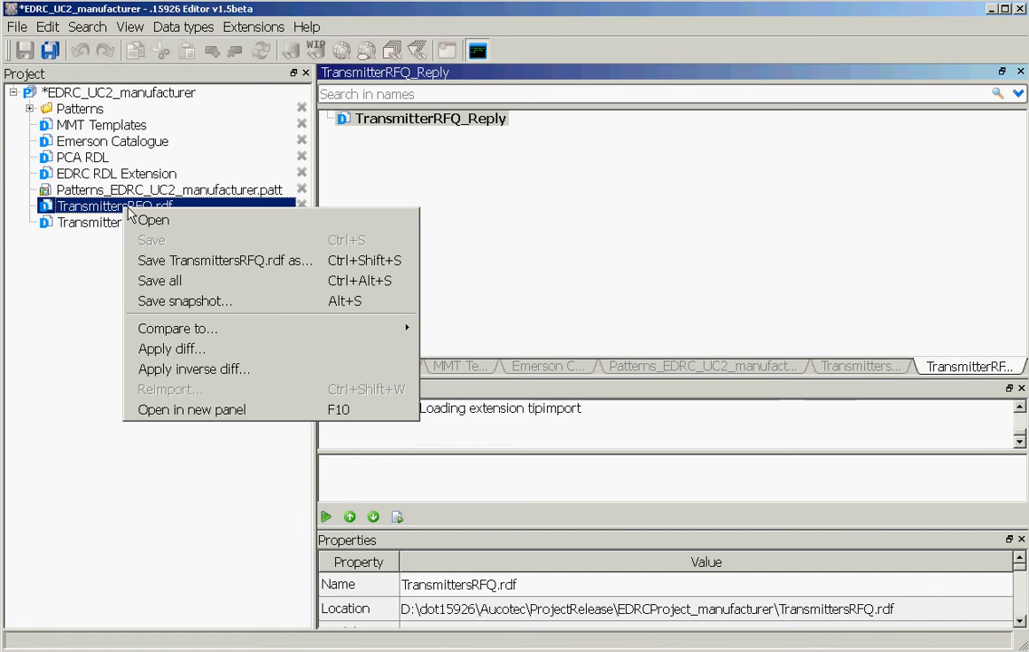
pyautogui.moveTo(390, 330)
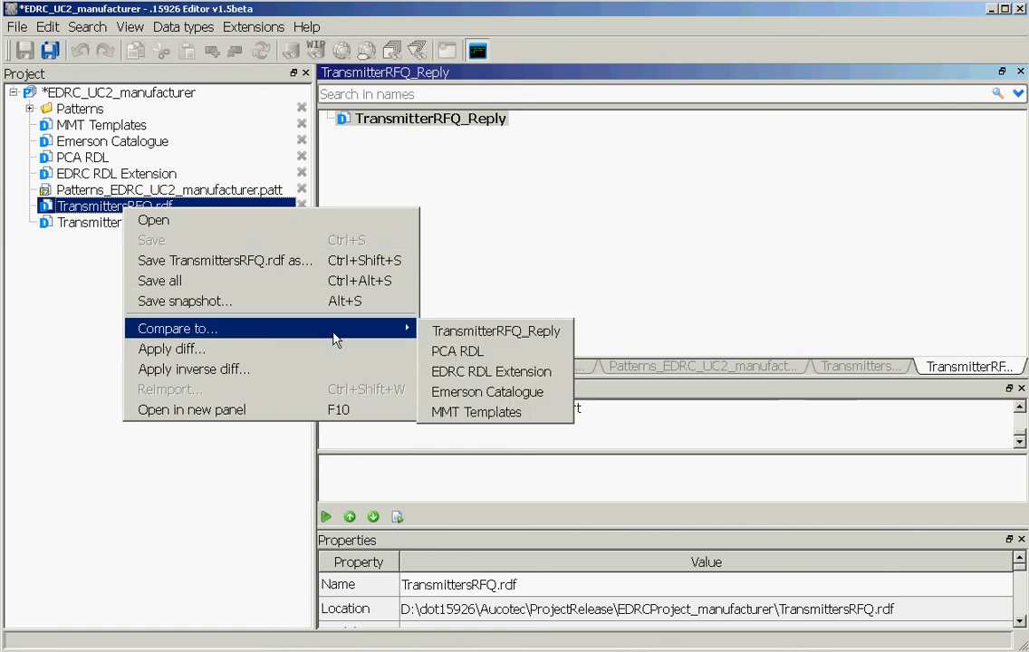
pyautogui.click(462, 332)
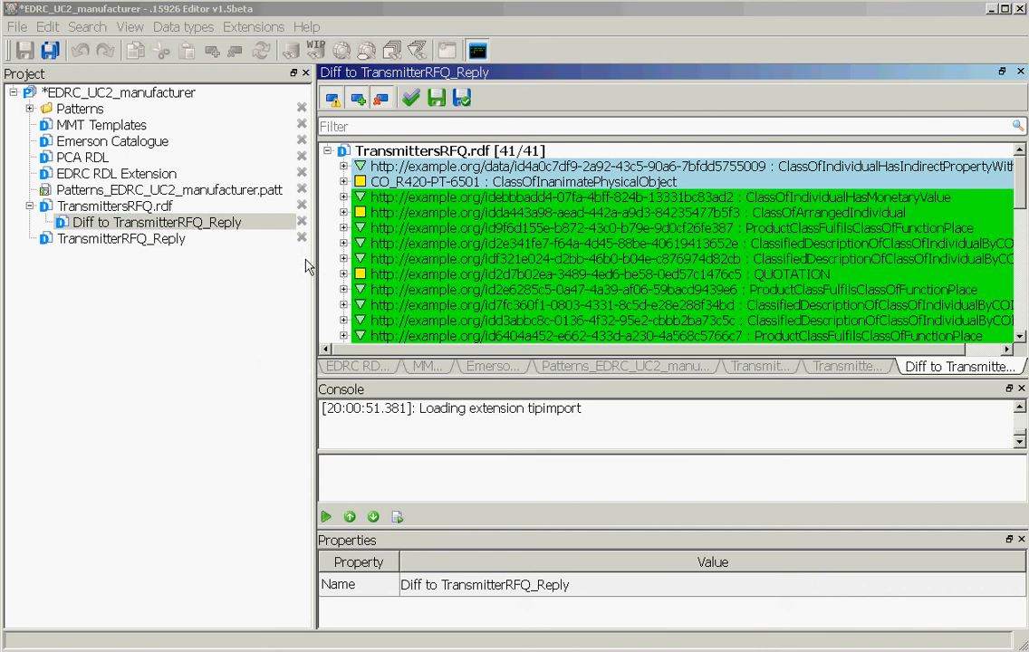
# Step: Expand the properties of CO_R420-PT-6501 and of the first ClassOfIndividualHasIndirectPropertyWithValue entry in the diff to examine their changes
pyautogui.click(343, 181)
pyautogui.click(360, 198)
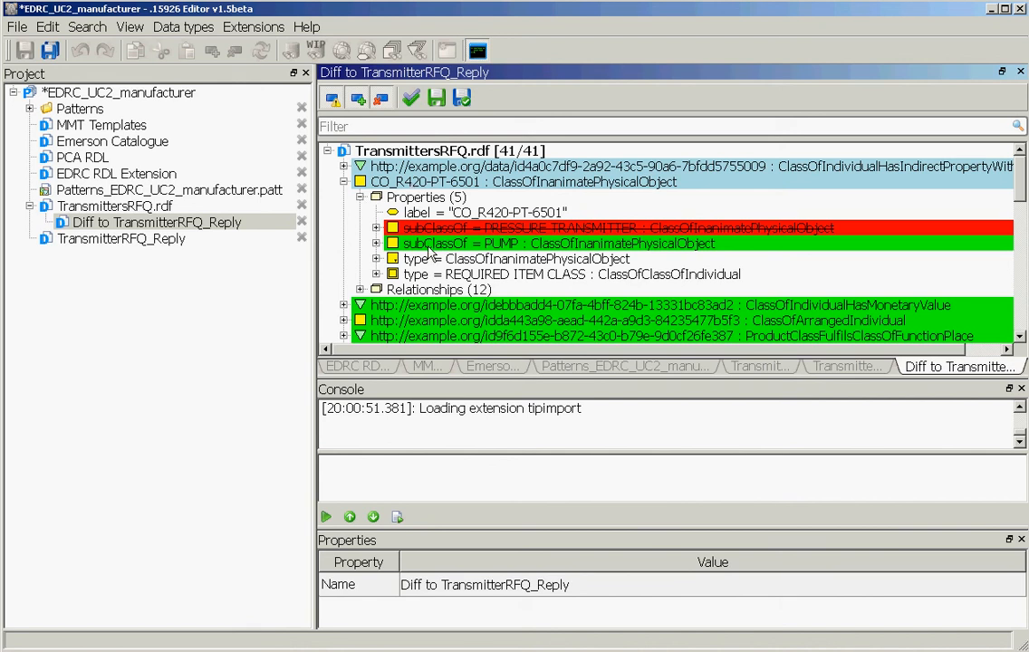
pyautogui.click(344, 167)
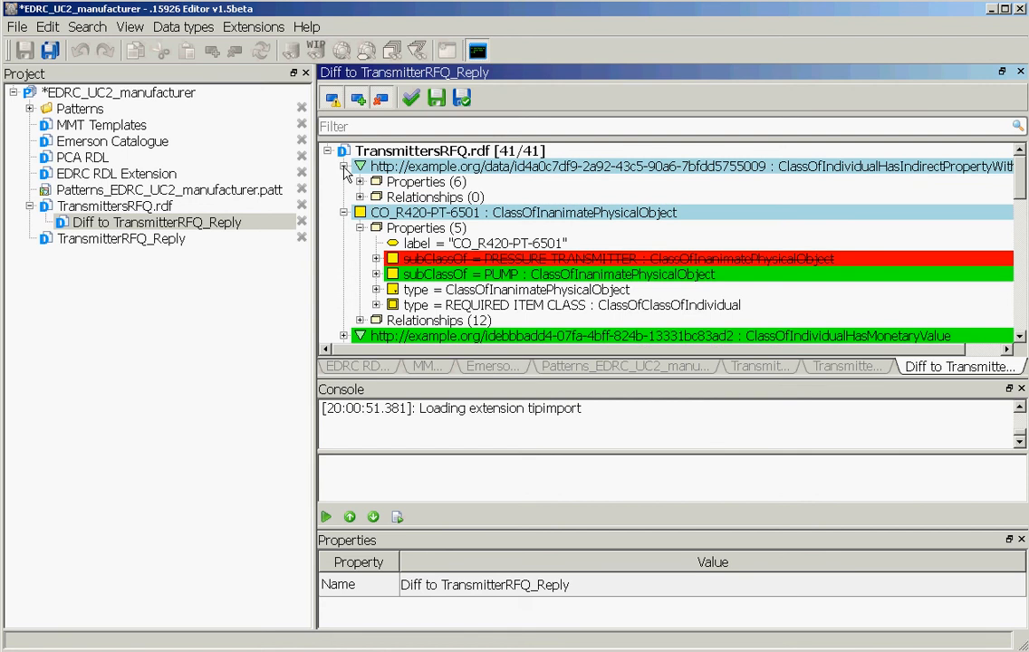
pyautogui.click(361, 182)
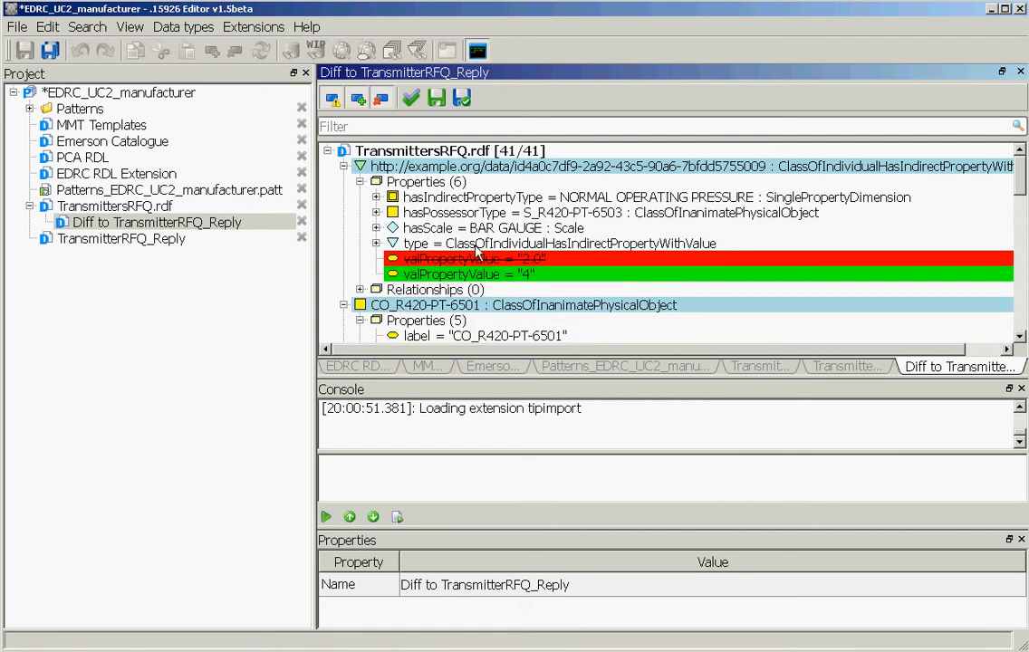
# Step: Review the remaining differences down to the end of the comparison and close the diff to TransmitterRFQ_Reply
pyautogui.click(1019, 338)
pyautogui.click(1019, 338)
pyautogui.click(1020, 338)
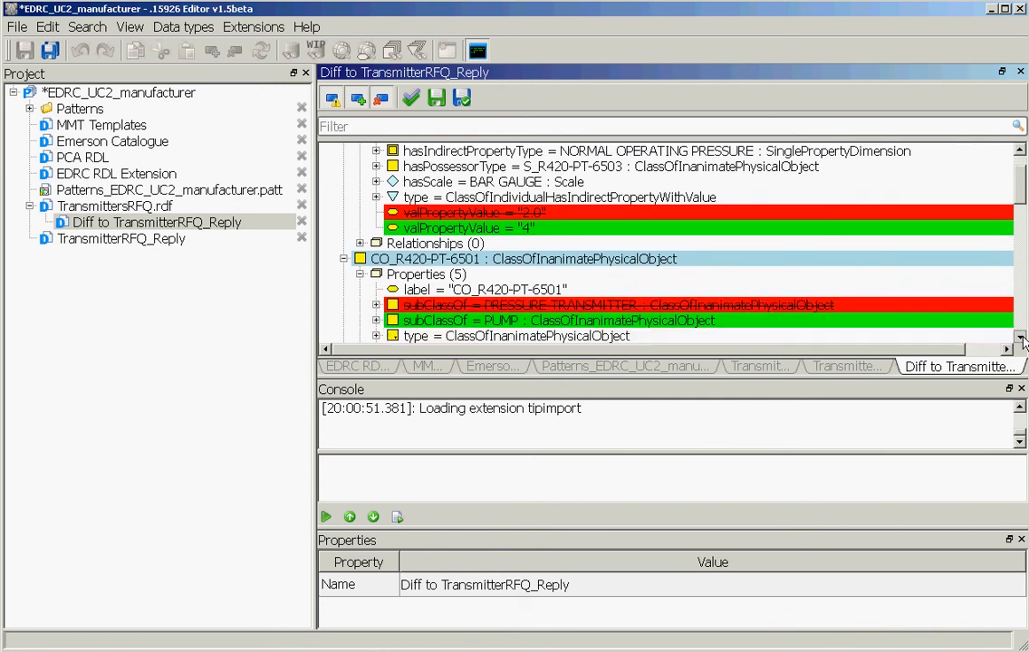
pyautogui.click(1019, 338)
pyautogui.click(1019, 338)
pyautogui.scroll(-4, 1003, 266)
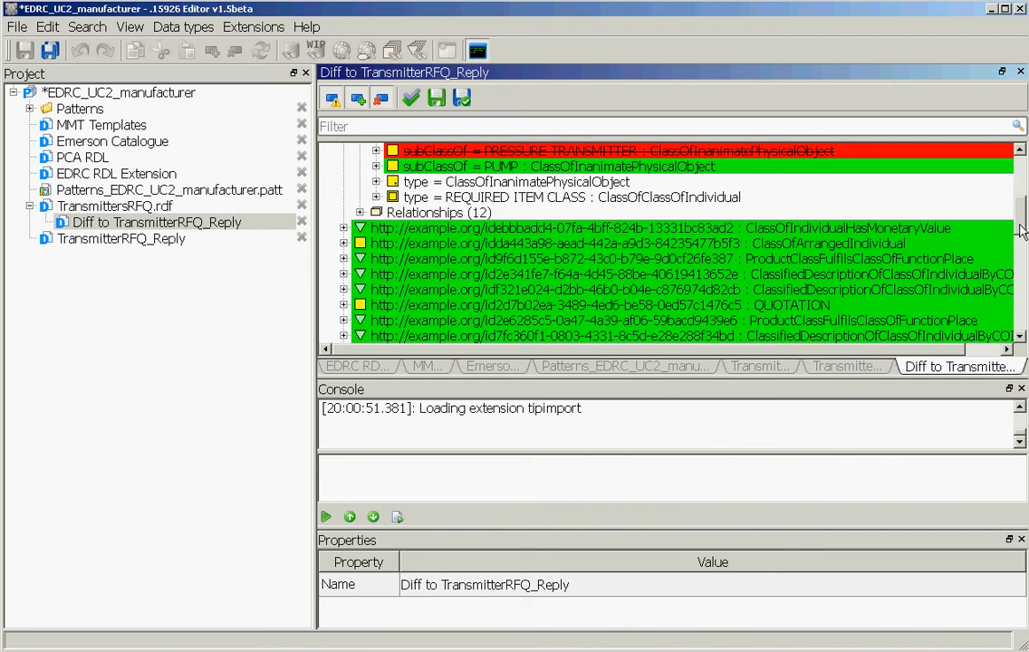
pyautogui.moveTo(1021, 232); pyautogui.dragTo(1024, 312)
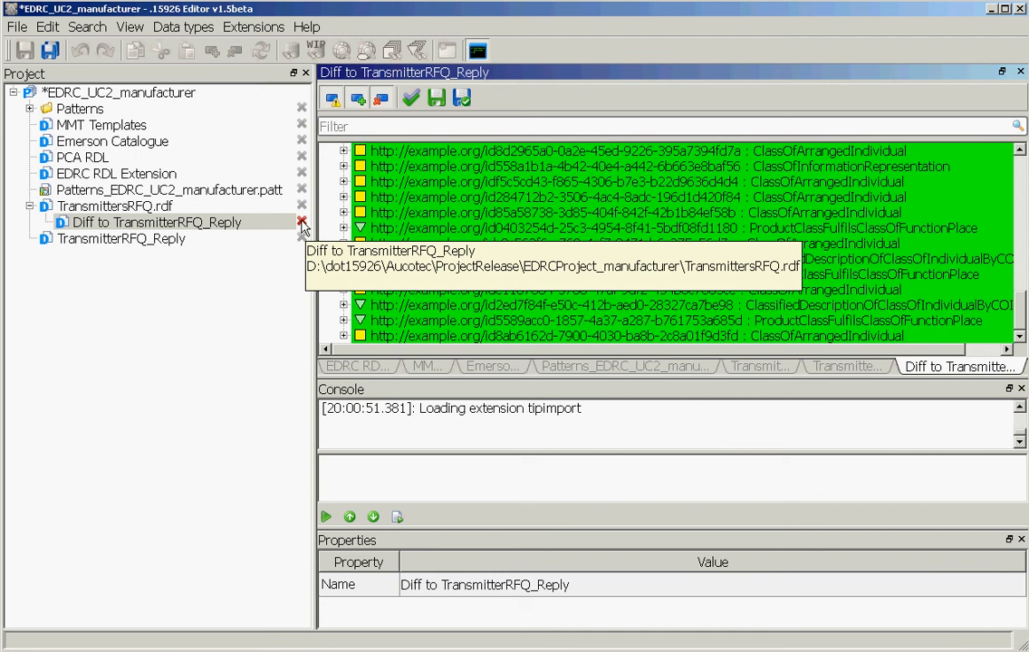
pyautogui.click(303, 224)
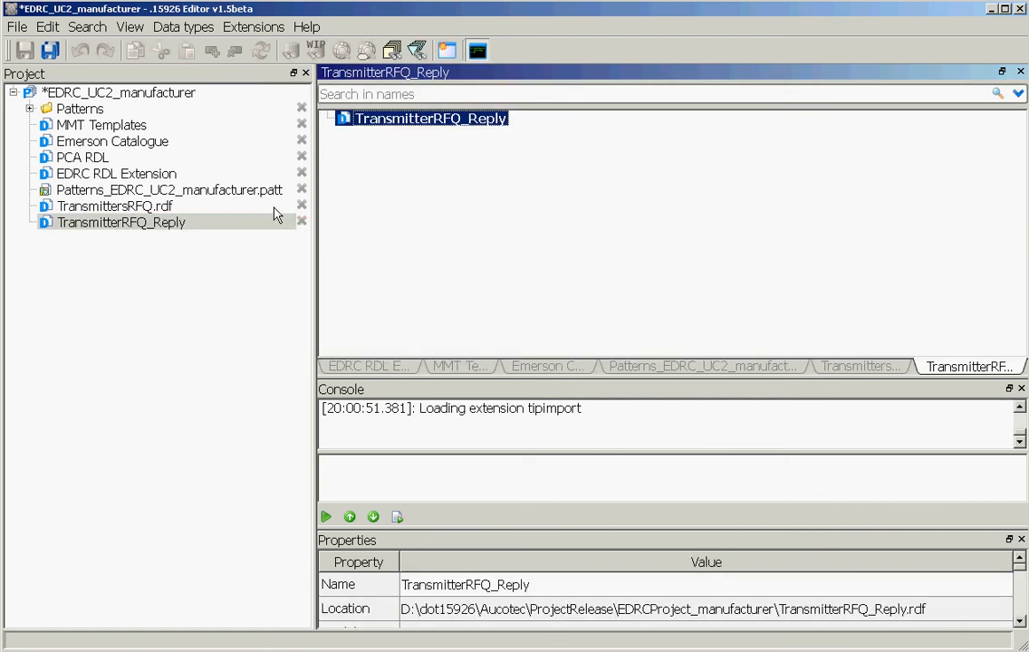